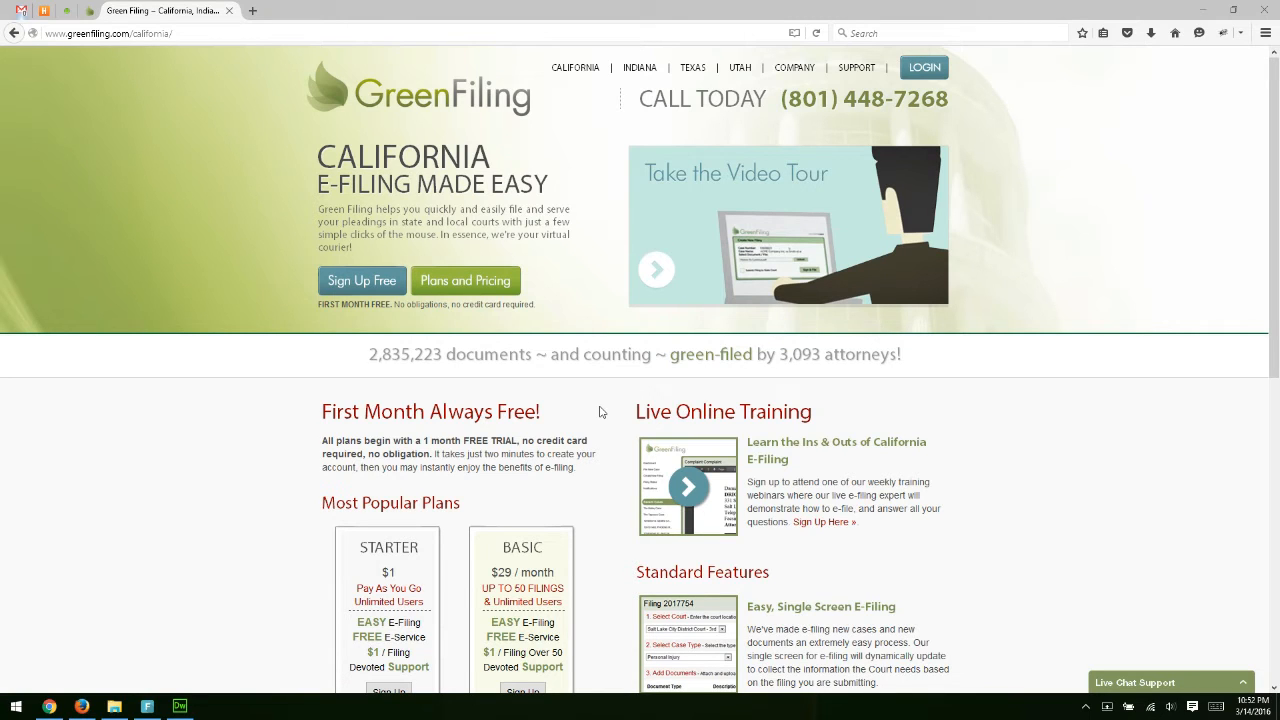
Begin a free sign-up and choose the Starter account plan.
{"action": "left_click", "coordinate": [369, 283]}
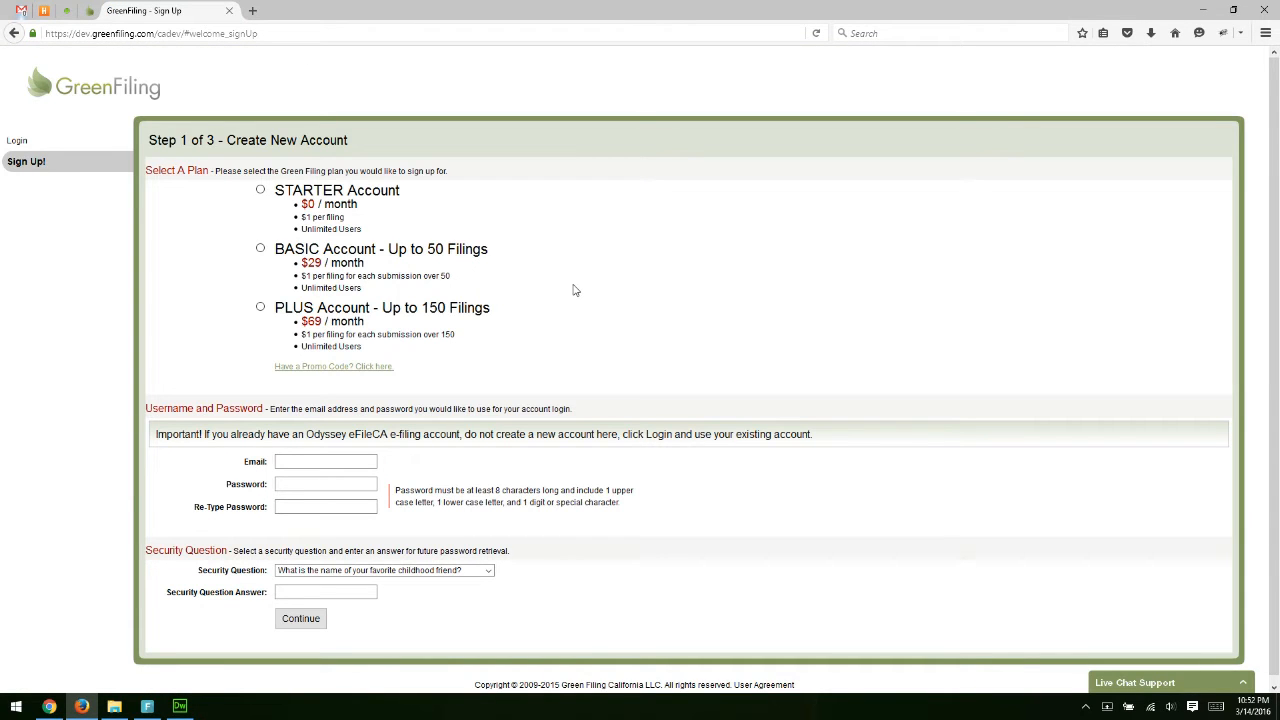
{"action": "left_click", "coordinate": [260, 190]}
{"action": "scroll", "coordinate": [608, 317], "scroll_direction": "down", "scroll_amount": 1}
{"action": "scroll", "coordinate": [608, 317], "scroll_direction": "down", "scroll_amount": 1}
Enter the login email, password, re-typed password and security answer.
{"action": "left_click", "coordinate": [326, 458]}
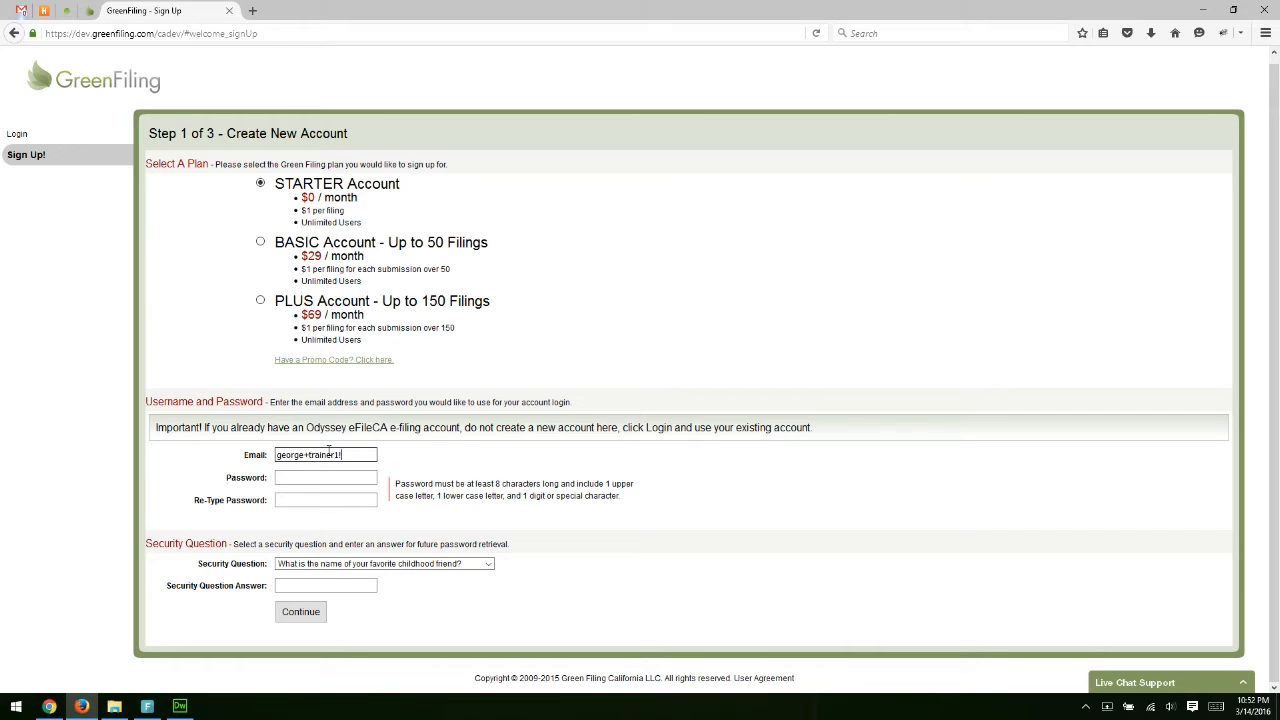
{"action": "type", "text": "m"}
{"action": "key", "text": "Tab"}
{"action": "type", "text": "••••••••"}
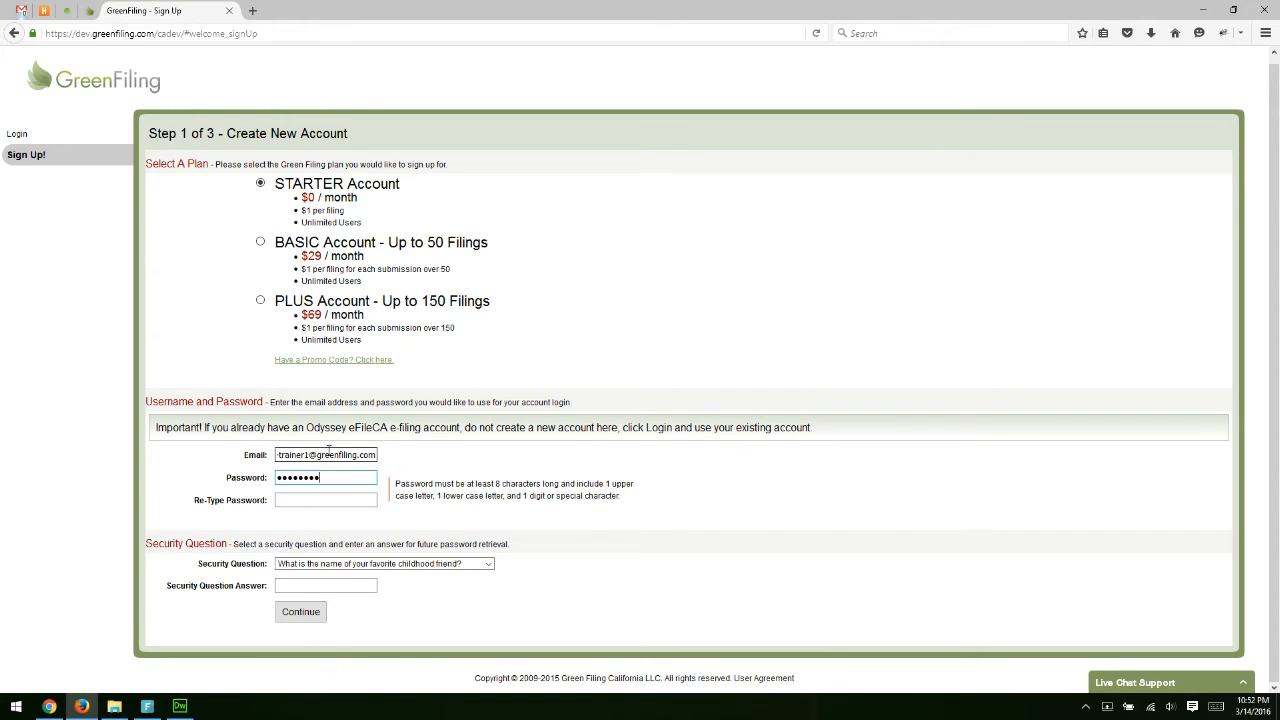
{"action": "type", "text": "•"}
{"action": "key", "text": "Tab"}
{"action": "type", "text": "•••••••••"}
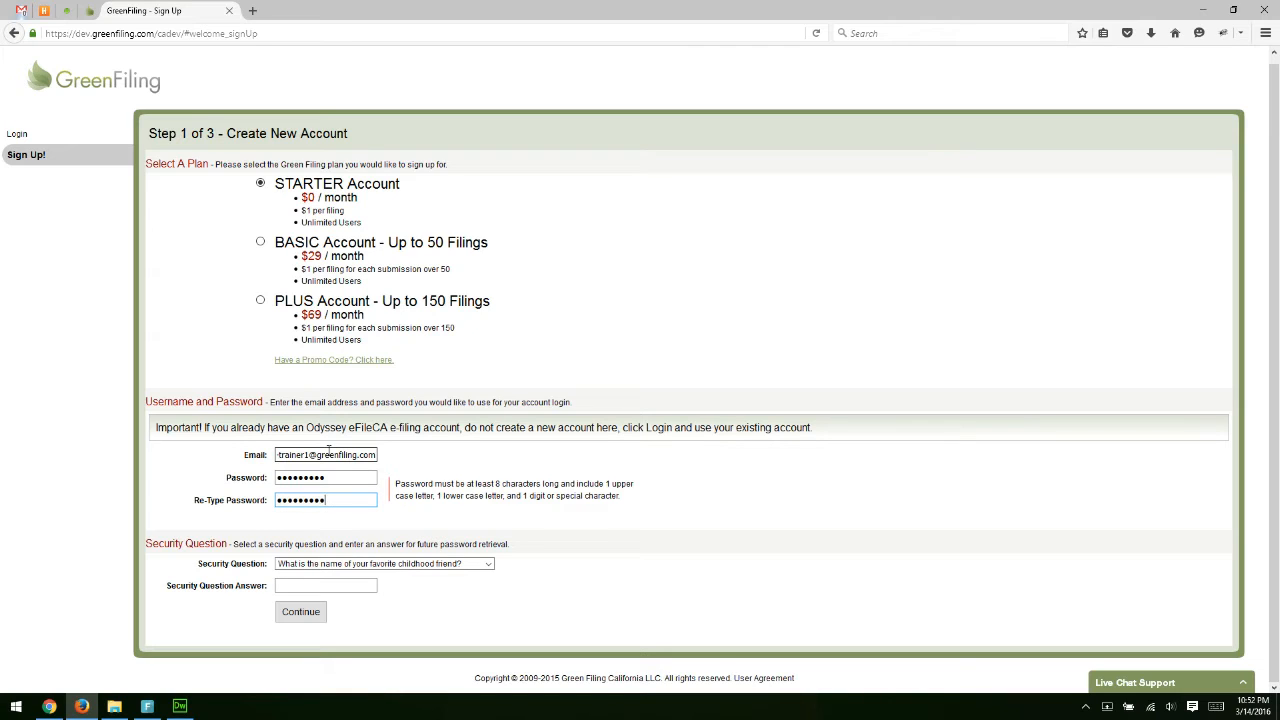
{"action": "key", "text": "Tab"}
{"action": "key", "text": "Tab"}
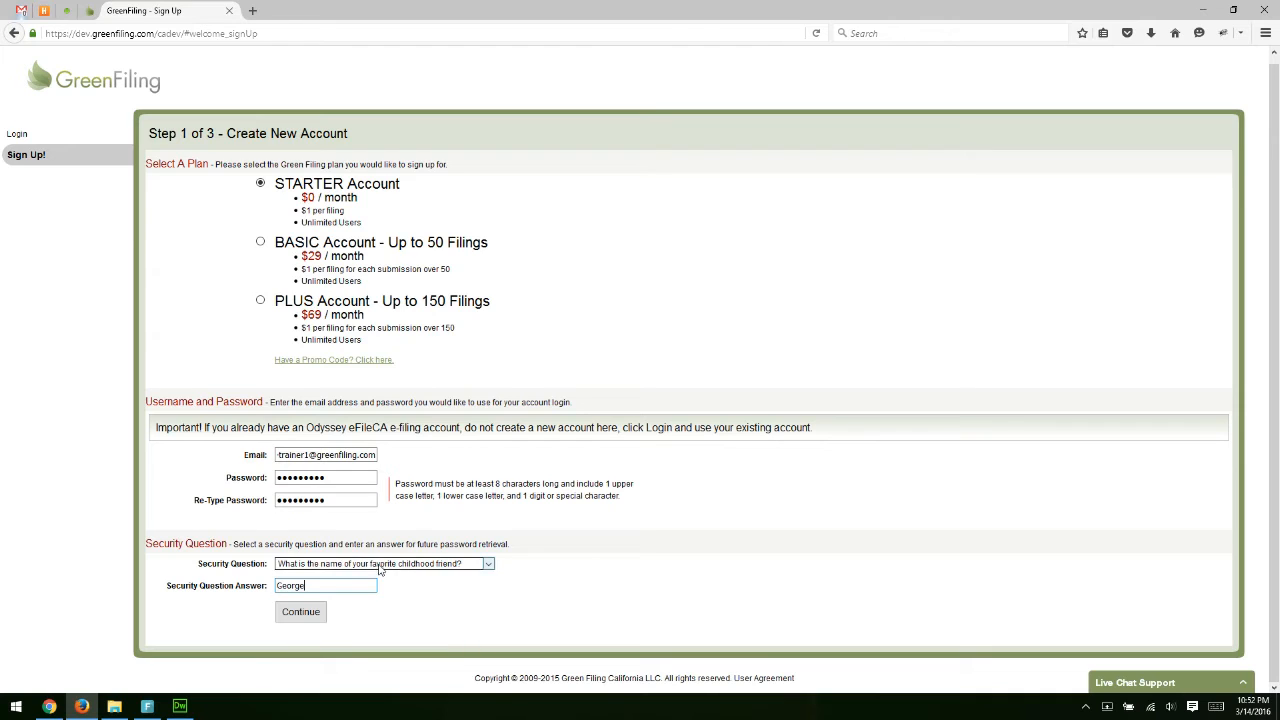
{"action": "left_click", "coordinate": [380, 563]}
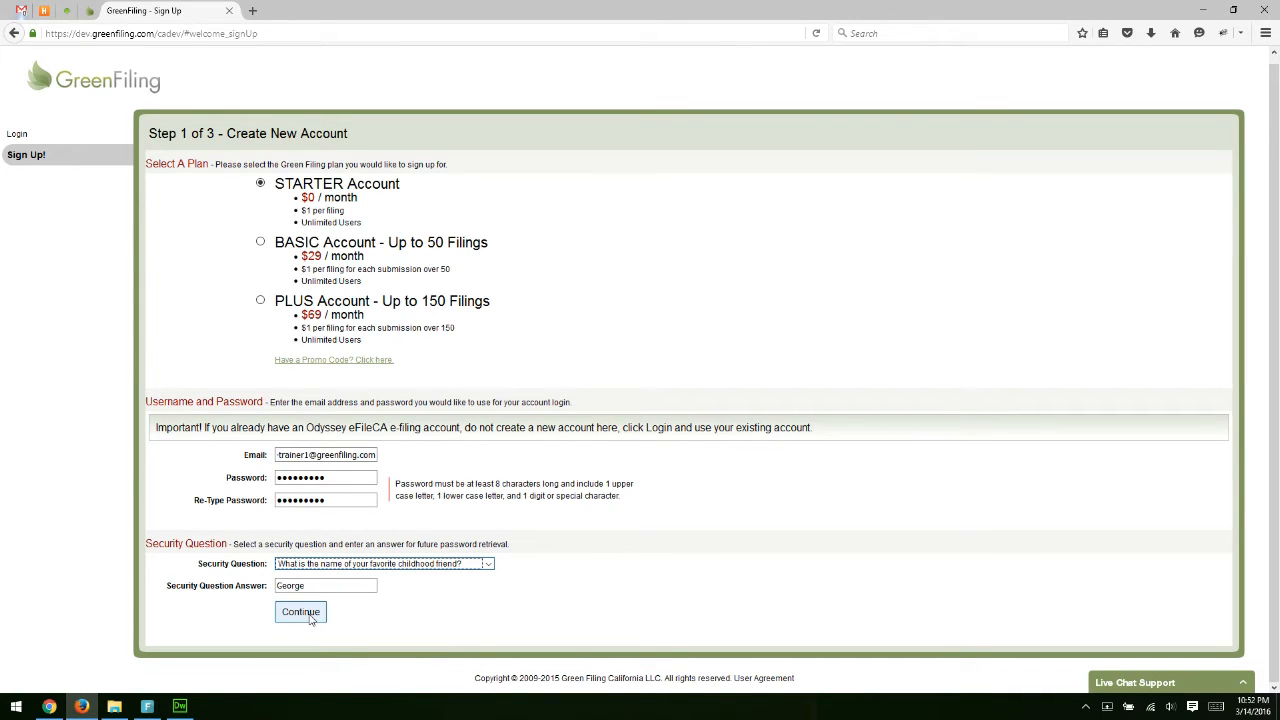
Continue to Step 2 and enter the contact first name, last name and law firm name.
{"action": "left_click", "coordinate": [300, 612]}
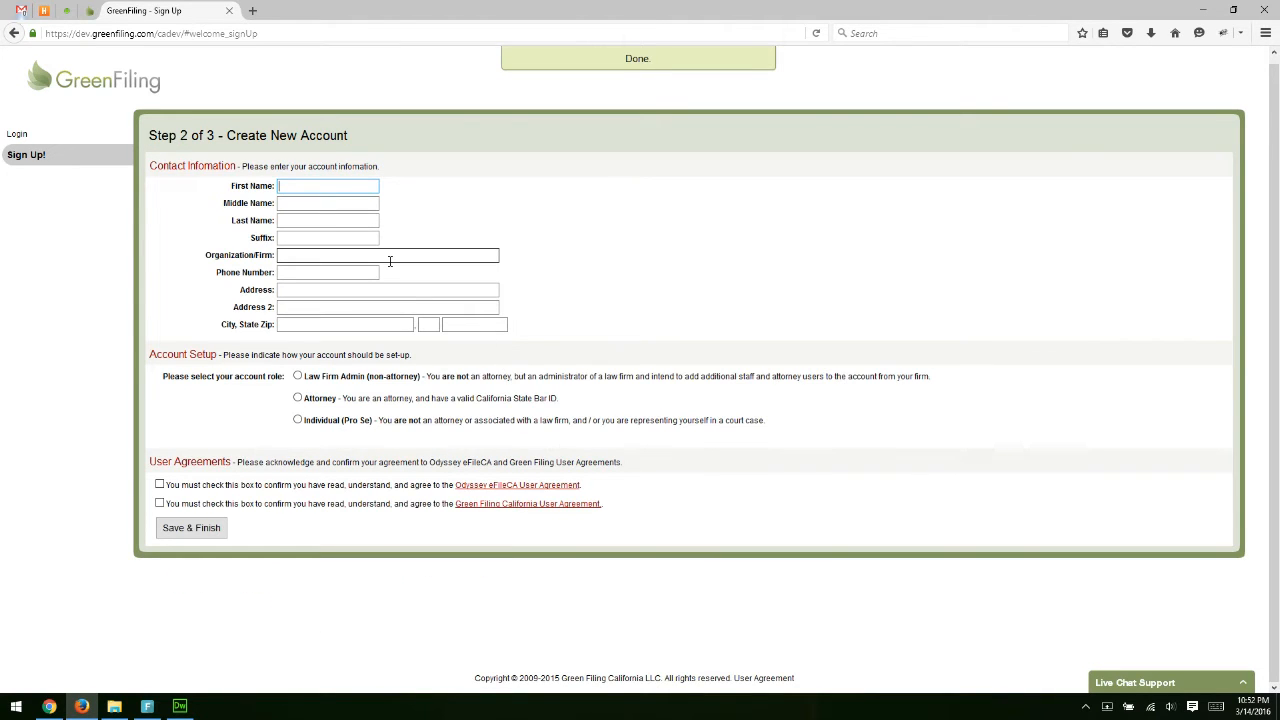
{"action": "type", "text": "George"}
{"action": "key", "text": "Tab"}
{"action": "key", "text": "Tab"}
{"action": "type", "text": "Trainer"}
{"action": "key", "text": "Tab"}
{"action": "key", "text": "Tab"}
{"action": "type", "text": "George Trainer Gr"}
{"action": "key", "text": "BackSpace"}
{"action": "key", "text": "BackSpace"}
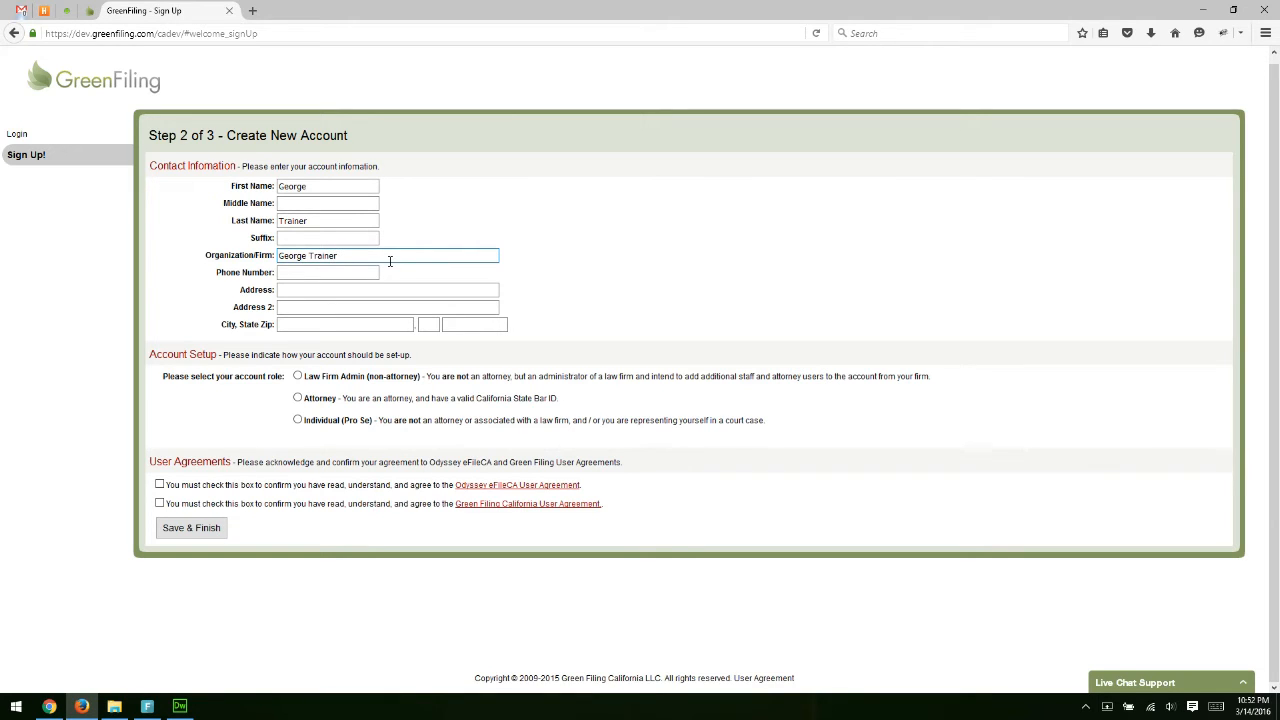
{"action": "type", "text": "Law Firm"}
Enter the phone number, street address, city, state and zip for a California mailing address.
{"action": "key", "text": "Tab"}
{"action": "type", "text": "602) "}
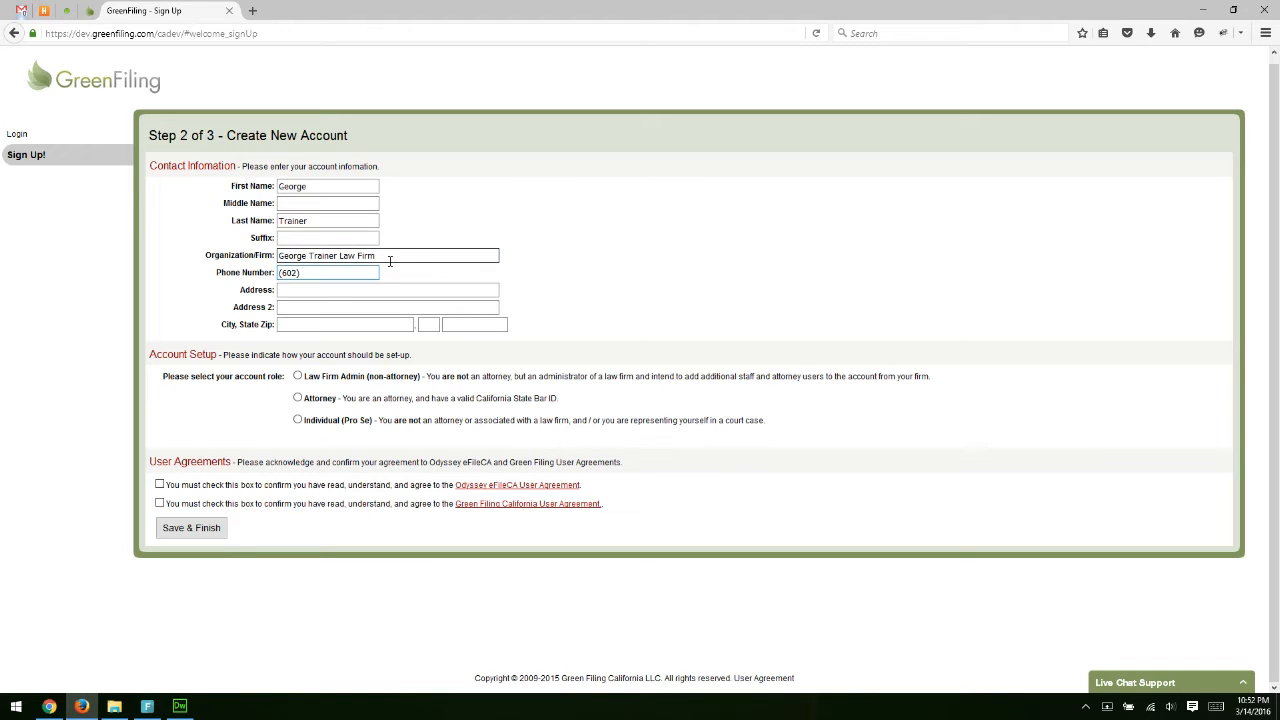
{"action": "type", "text": "555-5555"}
{"action": "key", "text": "Tab"}
{"action": "type", "text": "123"}
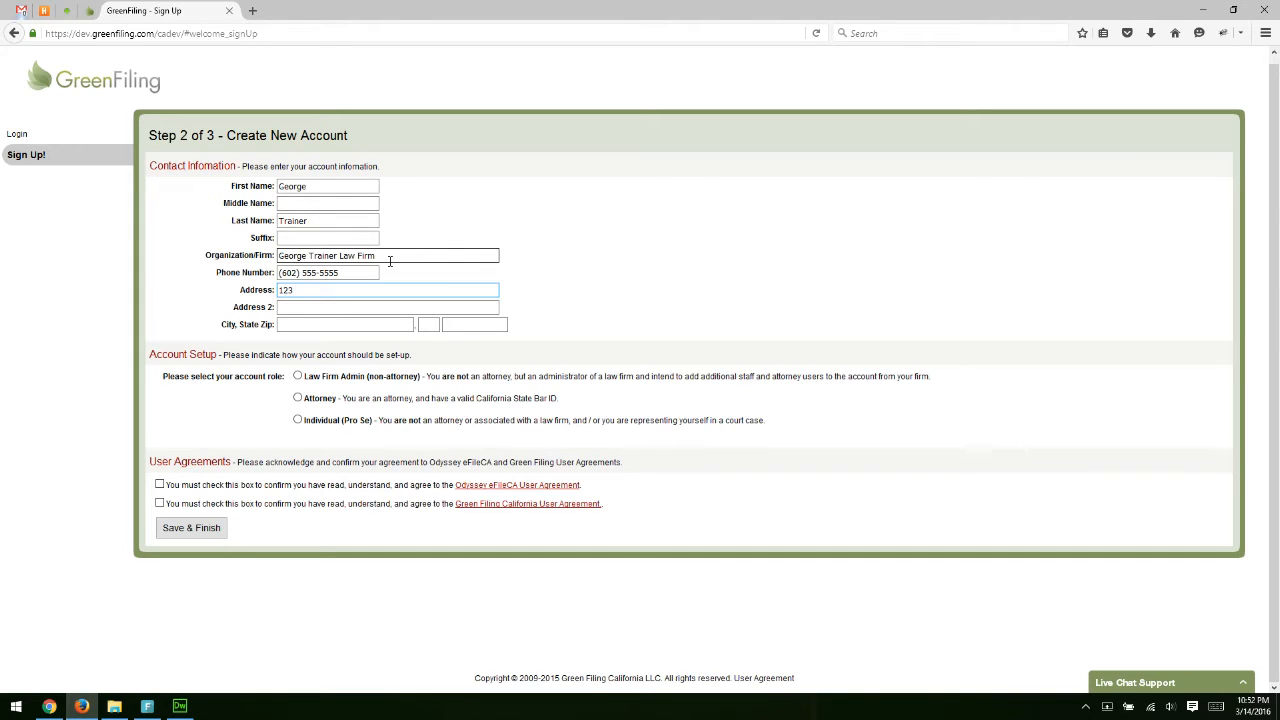
{"action": "type", "text": " Easy St."}
{"action": "key", "text": "Tab"}
{"action": "key", "text": "Tab"}
{"action": "type", "text": "Ricmond"}
{"action": "key", "text": "Tab"}
{"action": "type", "text": "CA"}
{"action": "key", "text": "Tab"}
{"action": "type", "text": "93833"}
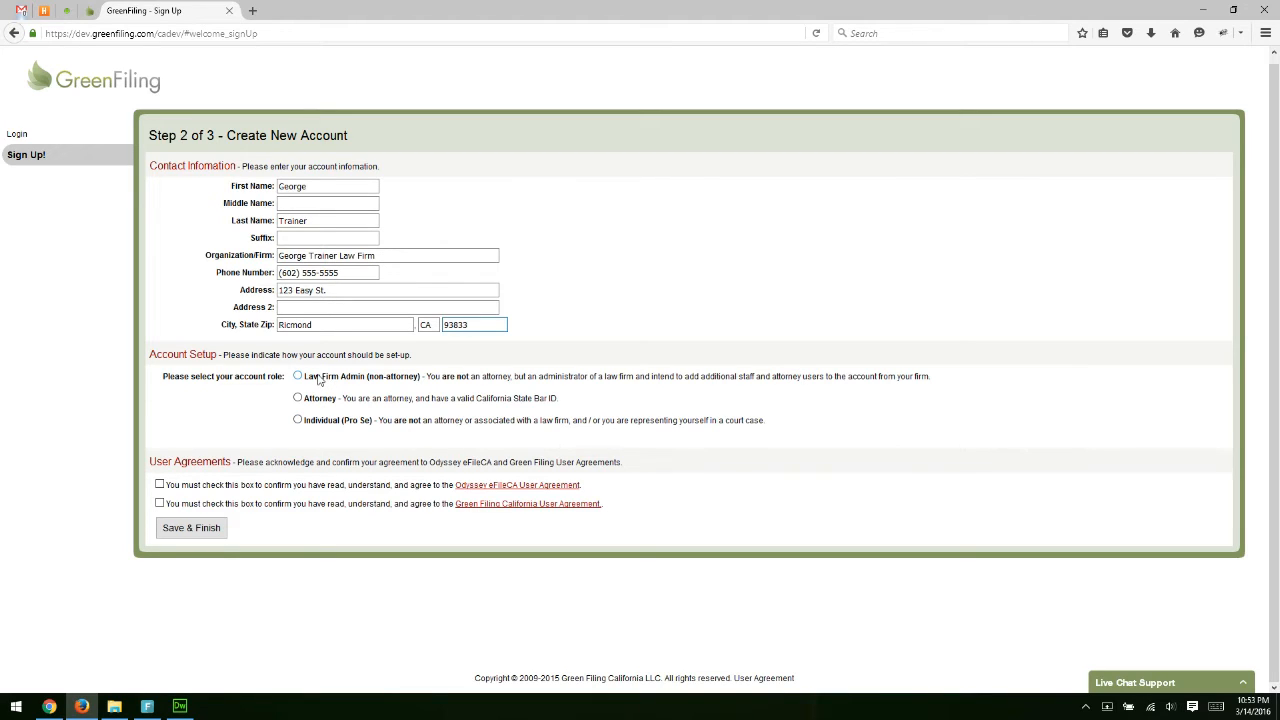
Choose the Law Firm Admin role, accept both user agreements and submit with Save & Finish.
{"action": "left_click", "coordinate": [297, 376]}
{"action": "left_click", "coordinate": [159, 485]}
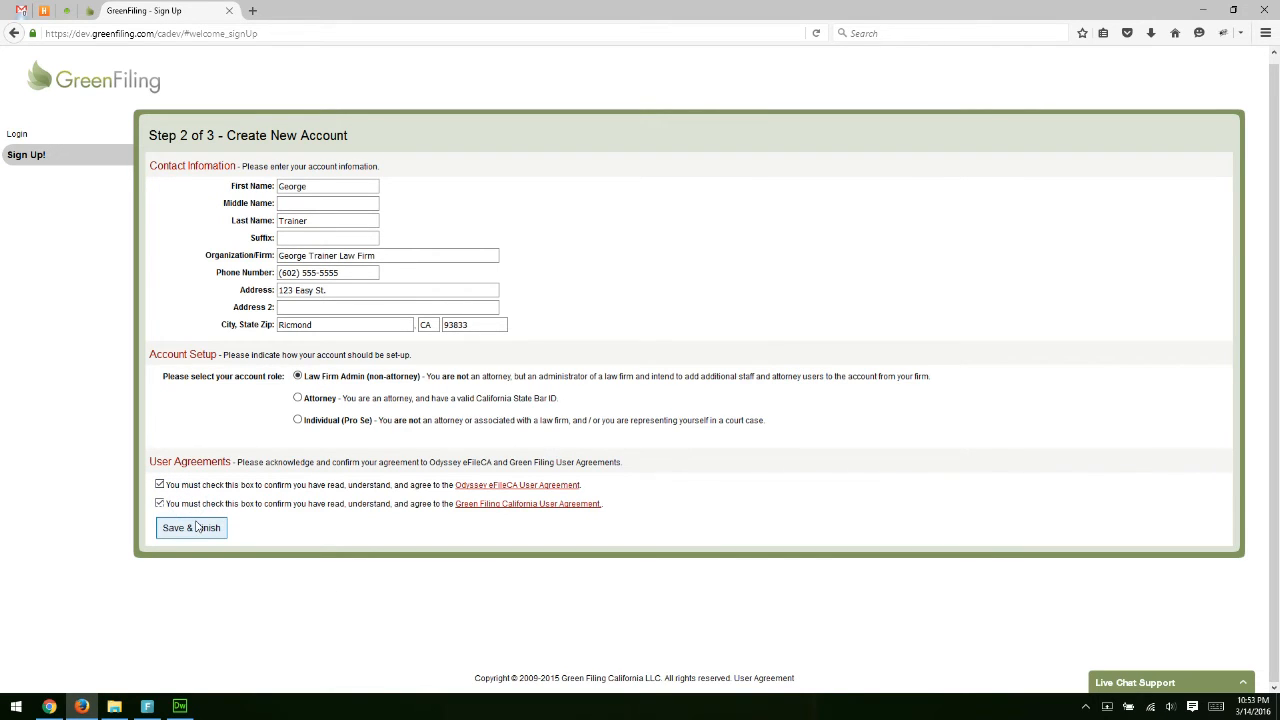
{"action": "left_click", "coordinate": [196, 527]}
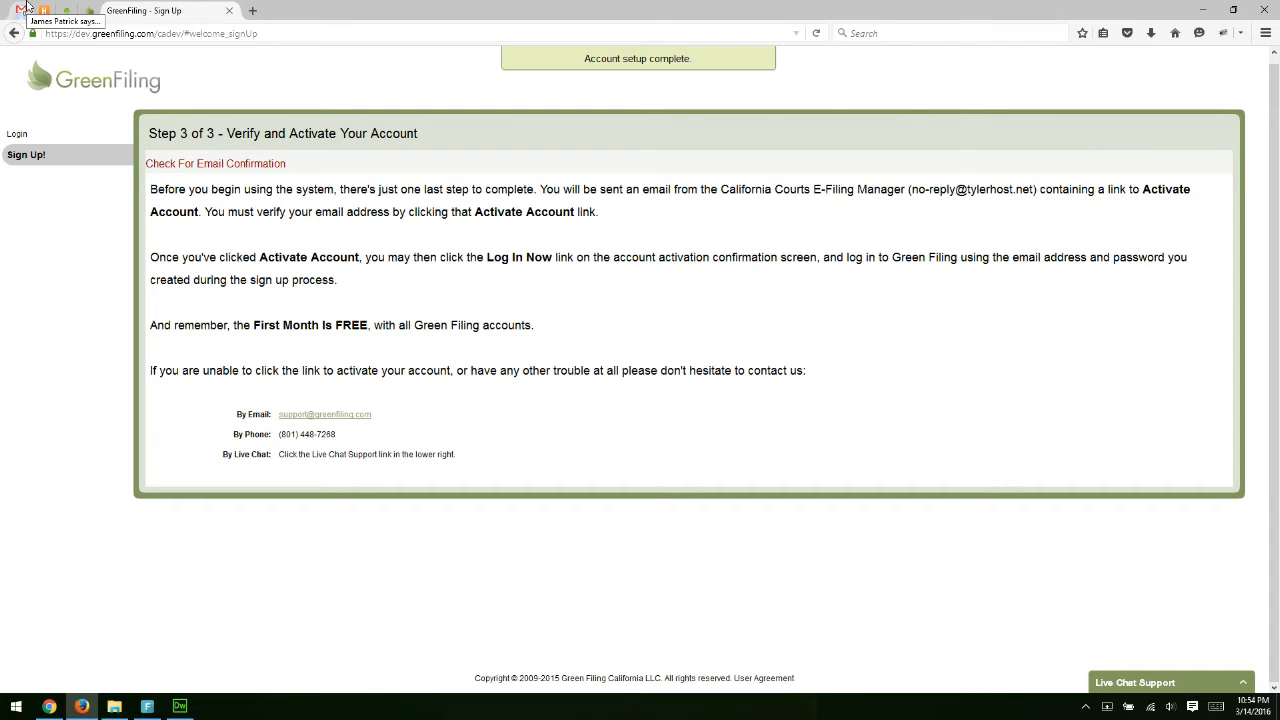
Switch to the Gmail inbox and open the File & Serve activation email.
{"action": "left_click", "coordinate": [26, 8]}
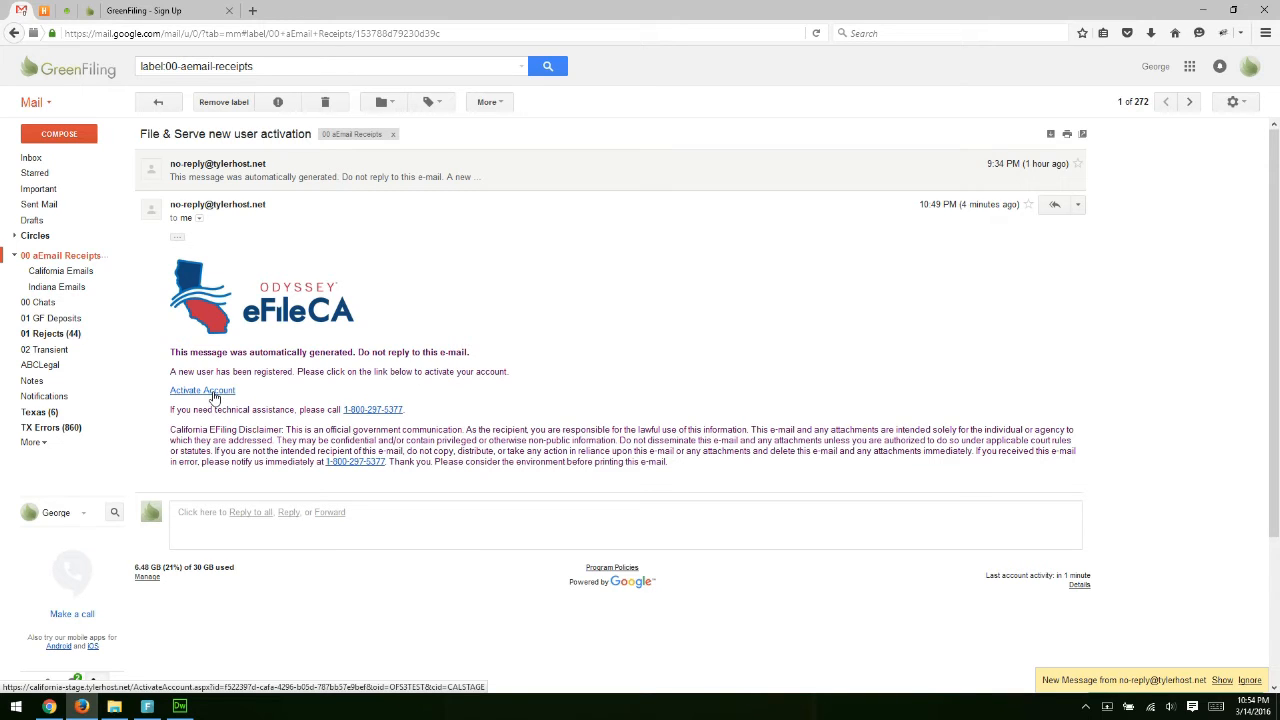
Log in to the activated Green Filing account with the password and reach the Dashboard.
{"action": "left_click", "coordinate": [175, 10]}
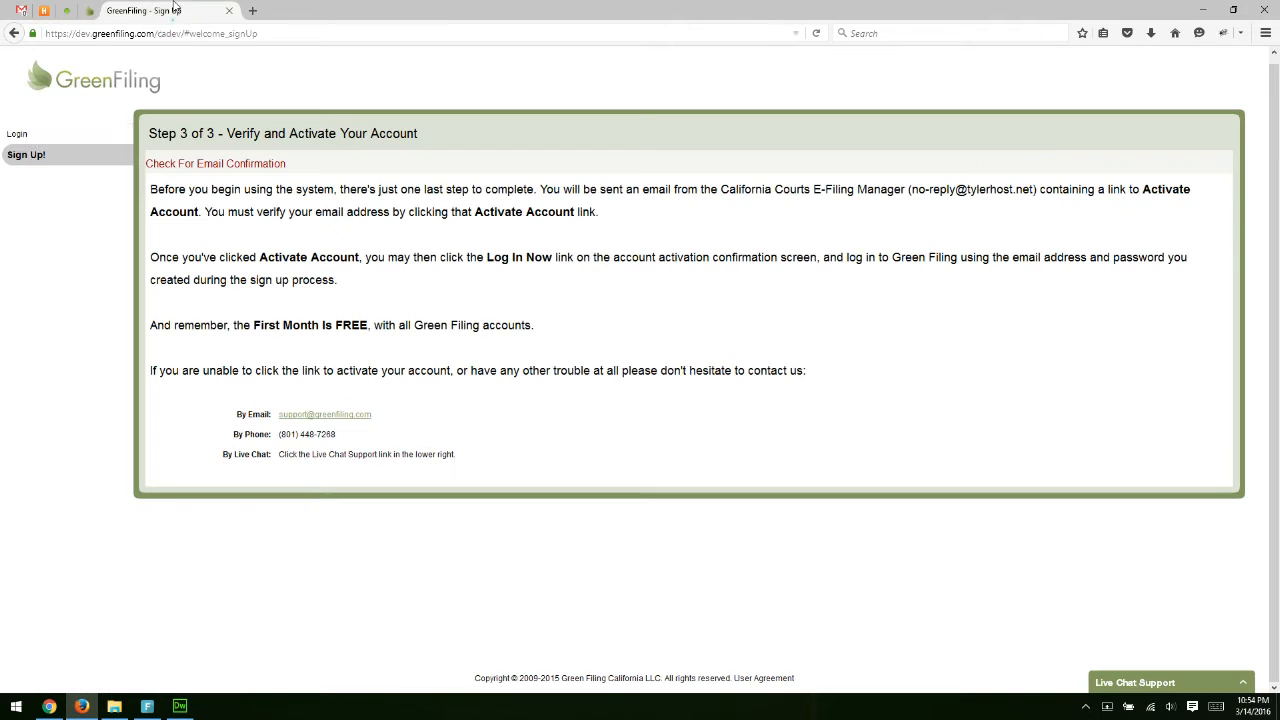
{"action": "left_click", "coordinate": [17, 133]}
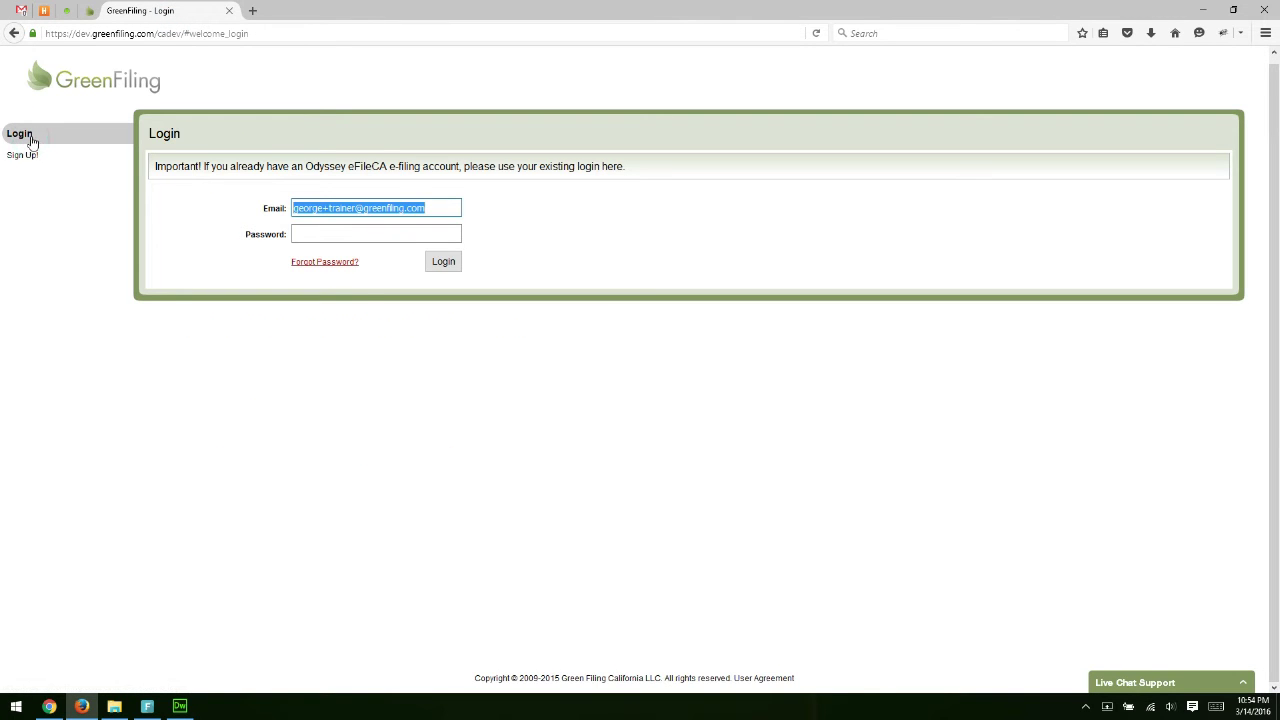
{"action": "left_click", "coordinate": [377, 235]}
{"action": "type", "text": "password"}
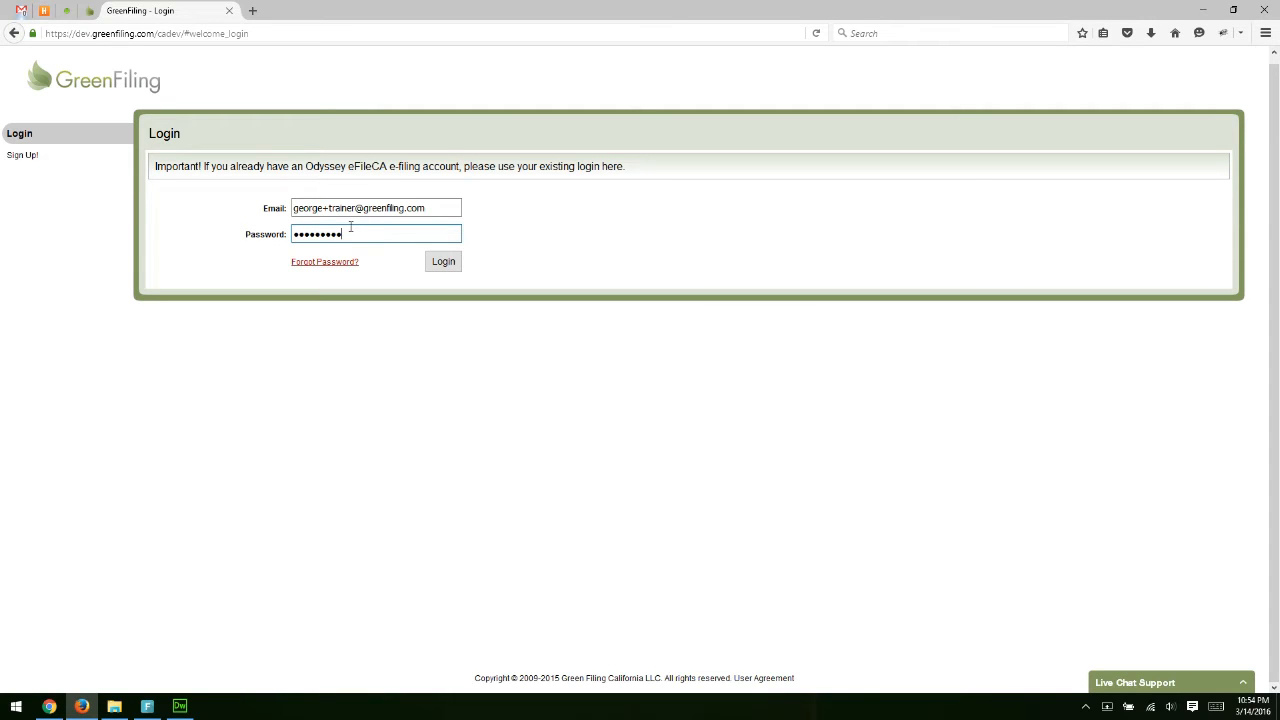
{"action": "left_click", "coordinate": [443, 261]}
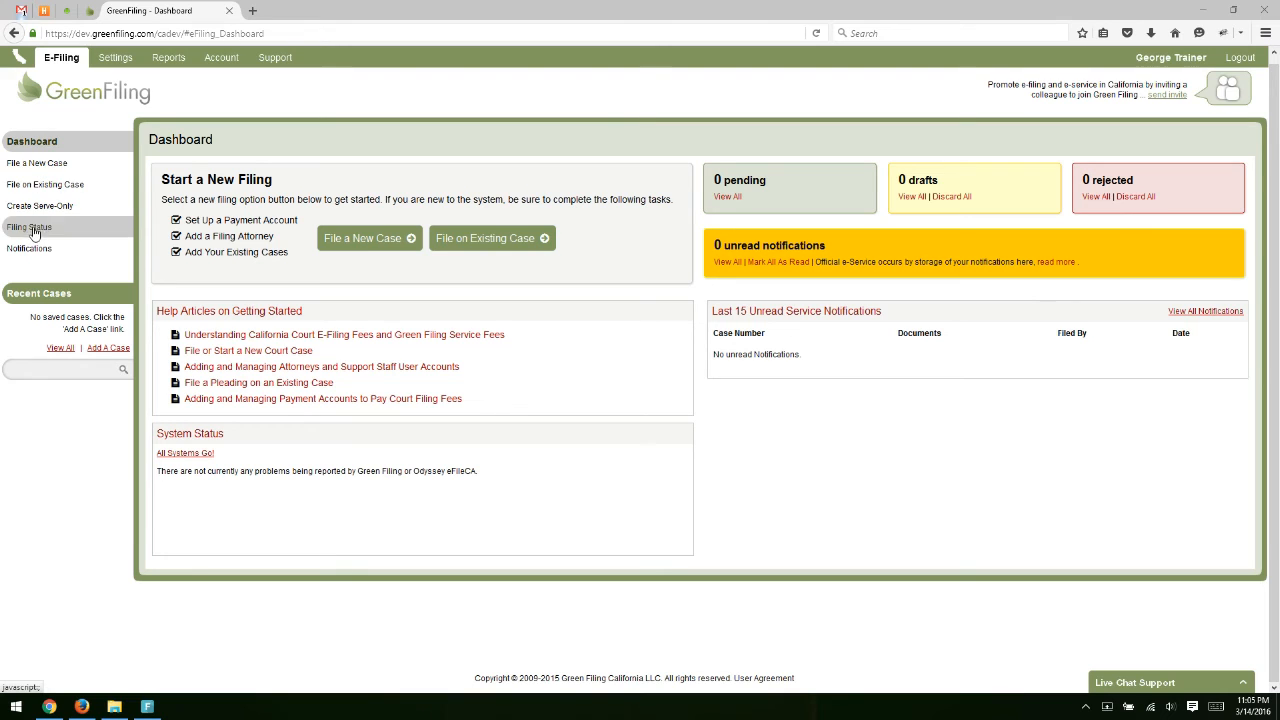
{"action": "left_click", "coordinate": [115, 57]}
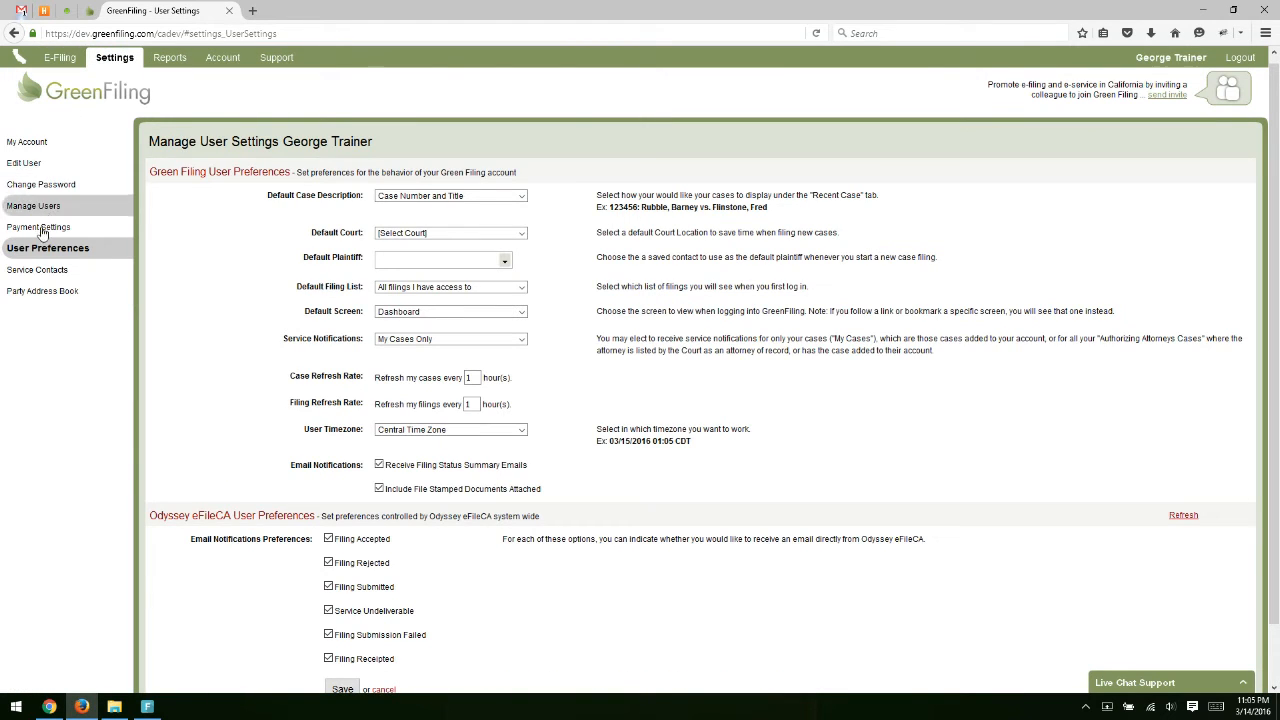
{"action": "left_click", "coordinate": [169, 57]}
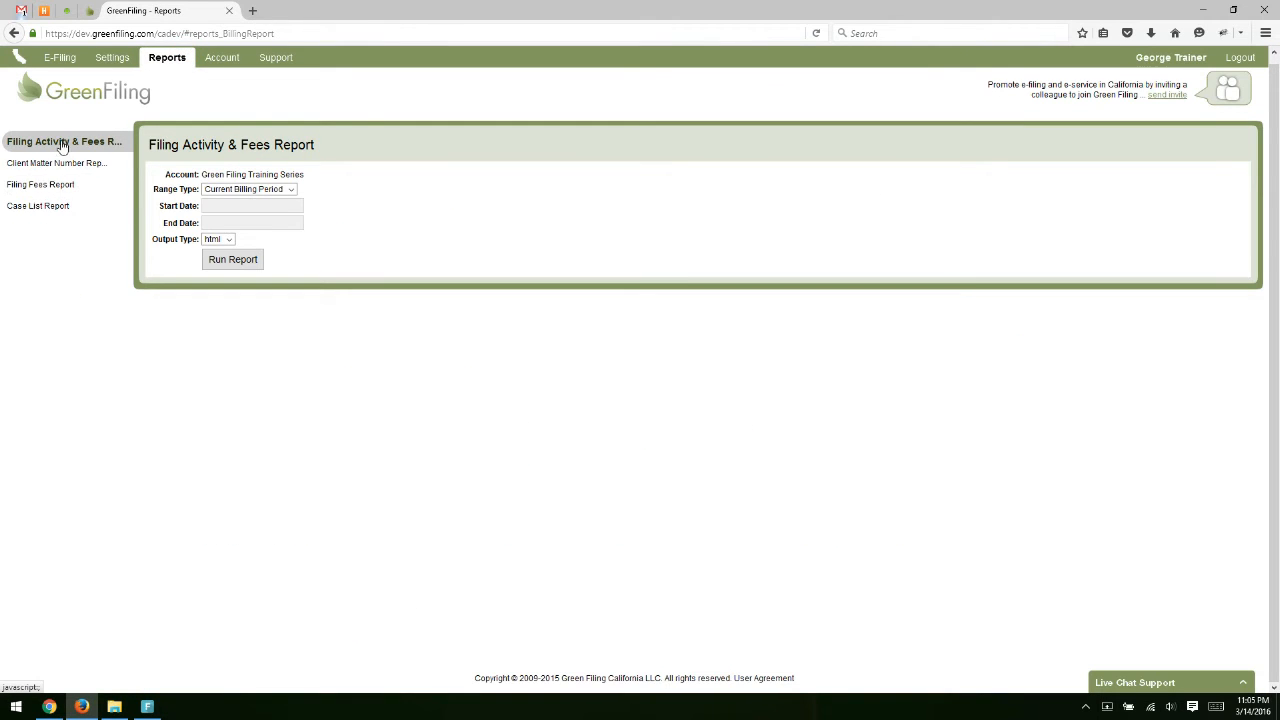
{"action": "left_click", "coordinate": [222, 57]}
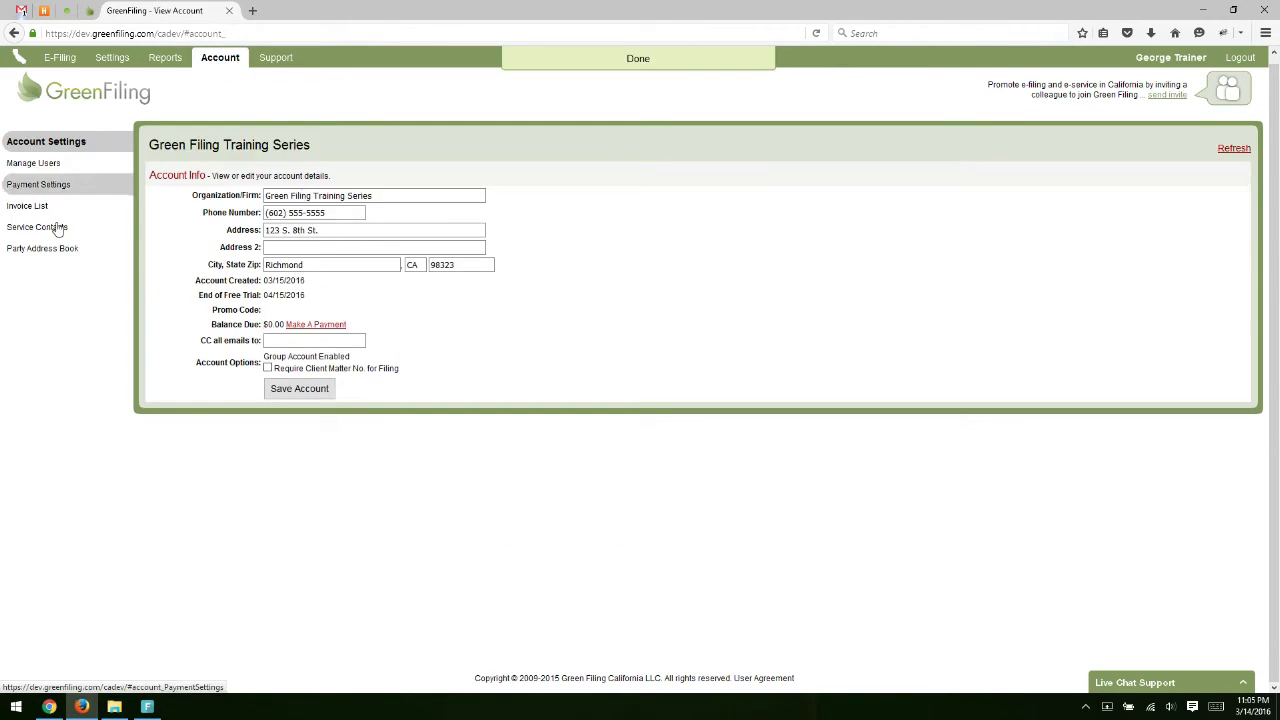
{"action": "left_click", "coordinate": [58, 57]}
{"action": "left_click", "coordinate": [30, 141]}
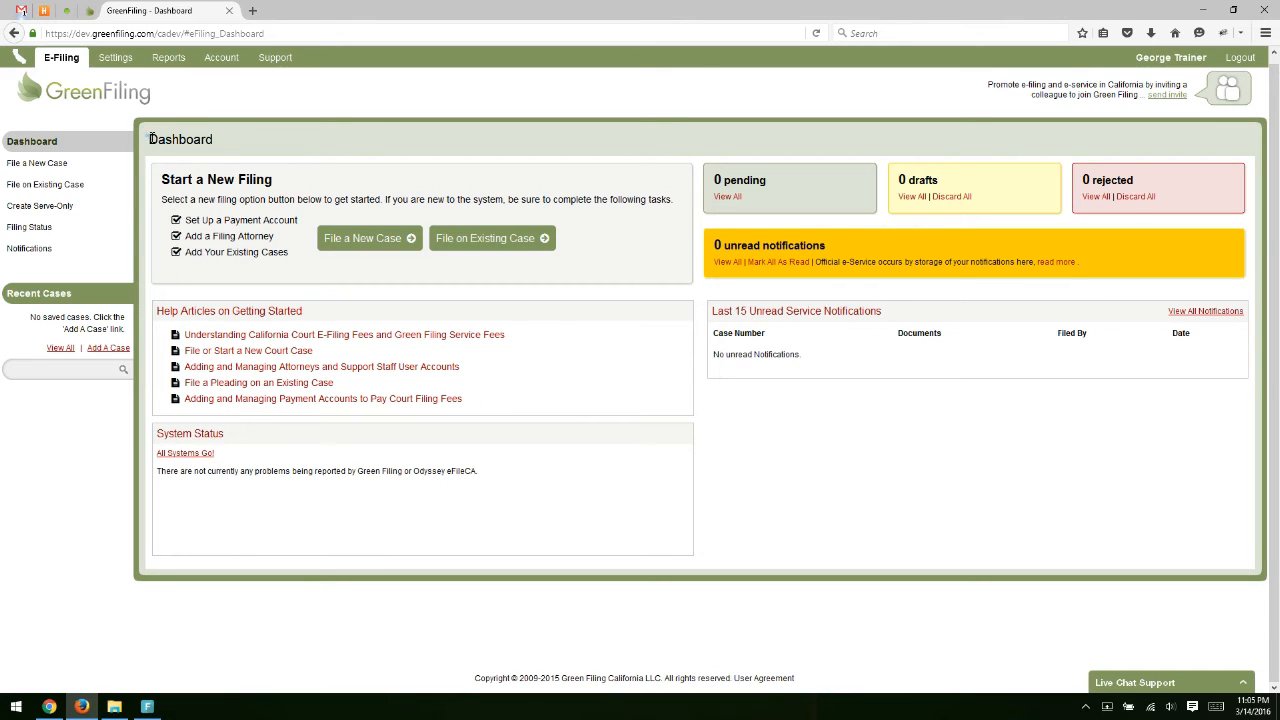
{"action": "mouse_move", "coordinate": [146, 136]}
{"action": "left_mouse_down"}
{"action": "mouse_move", "coordinate": [636, 372]}
{"action": "mouse_move", "coordinate": [904, 473]}
{"action": "left_mouse_up"}
{"action": "left_click", "coordinate": [904, 473]}
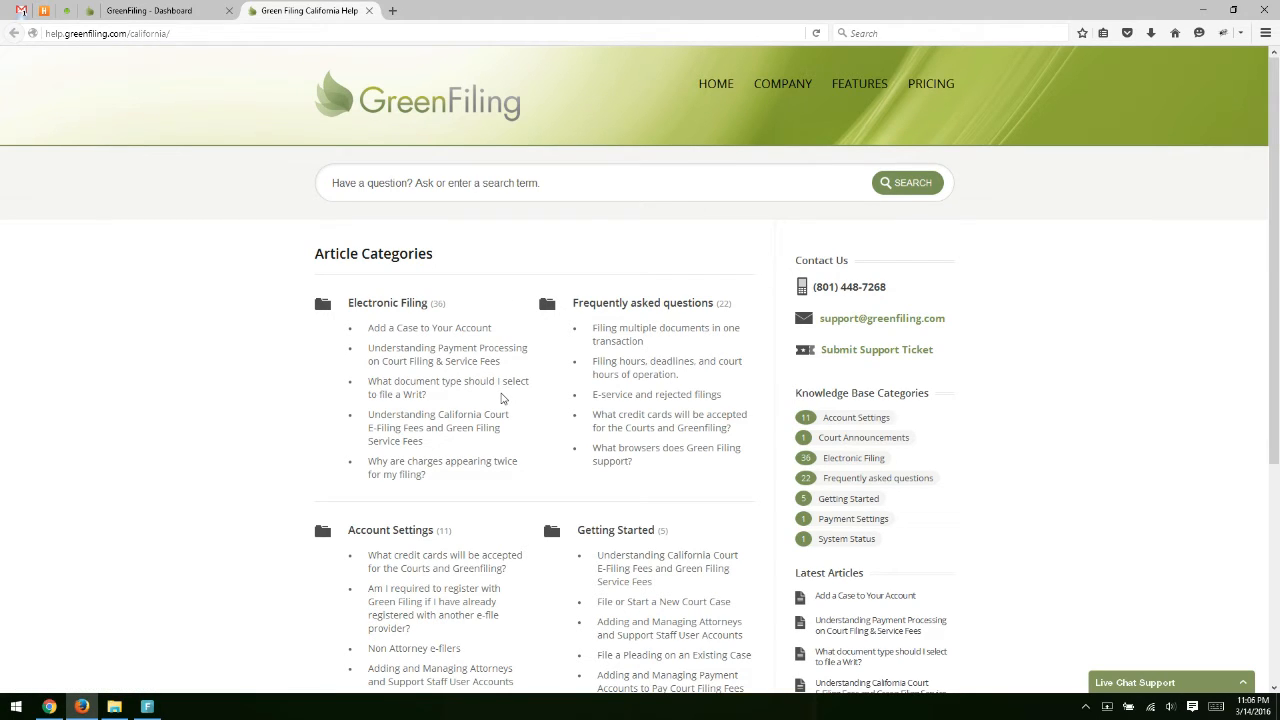
Highlight the help center's support phone and knowledge base categories, then expand Live Chat Support.
{"action": "left_click_drag", "start_coordinate": [890, 290], "coordinate": [812, 288]}
{"action": "left_click", "coordinate": [895, 295]}
{"action": "left_click", "coordinate": [978, 308]}
{"action": "left_click_drag", "start_coordinate": [978, 310], "coordinate": [970, 330]}
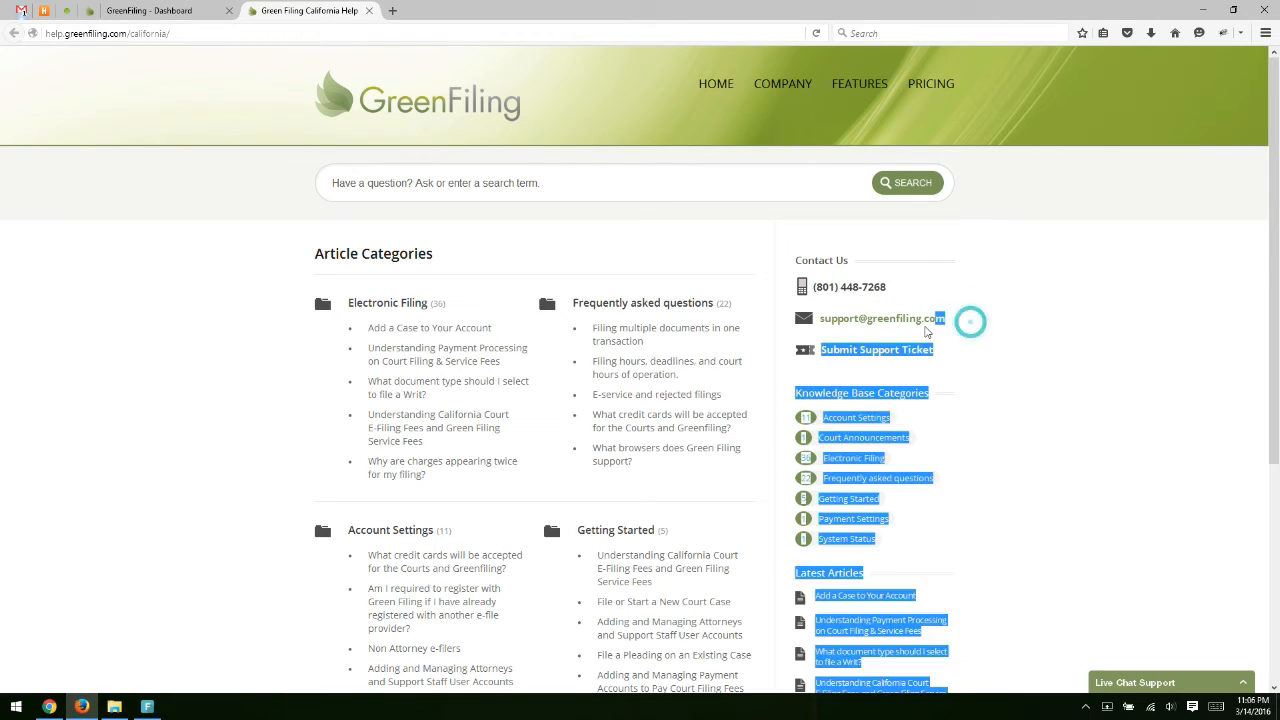
{"action": "left_click", "coordinate": [968, 330]}
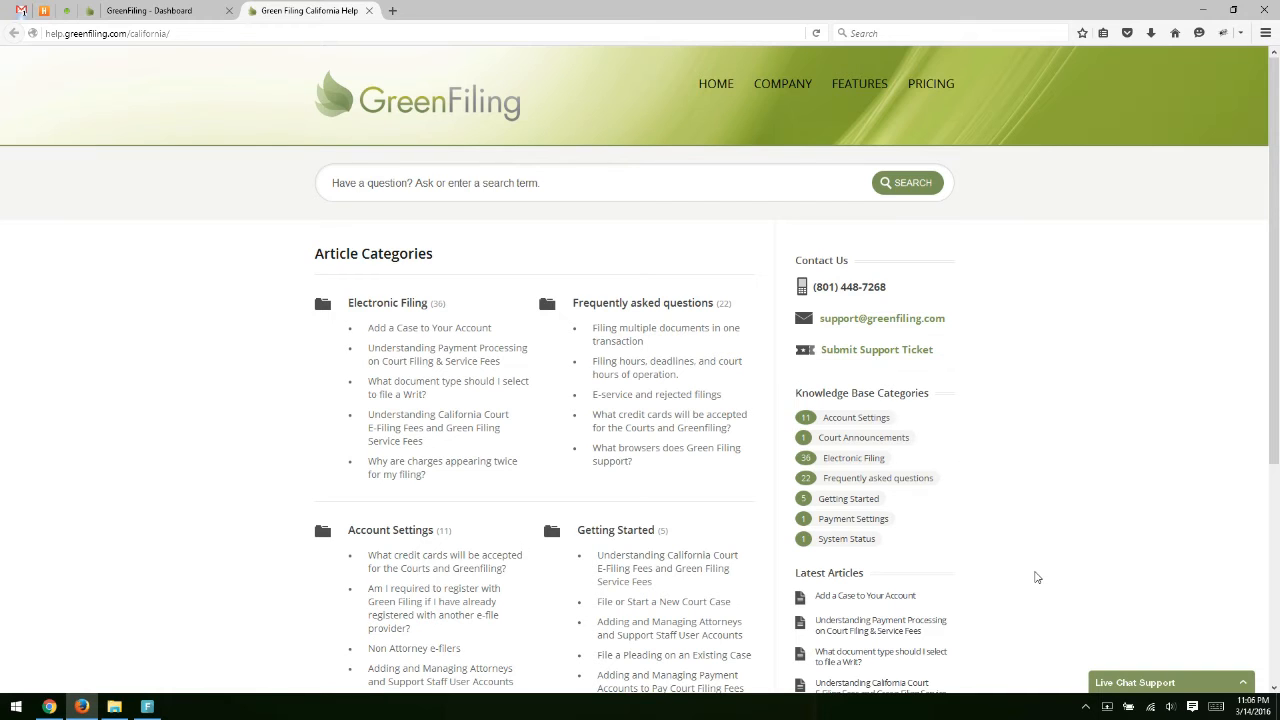
{"action": "left_click", "coordinate": [1113, 676]}
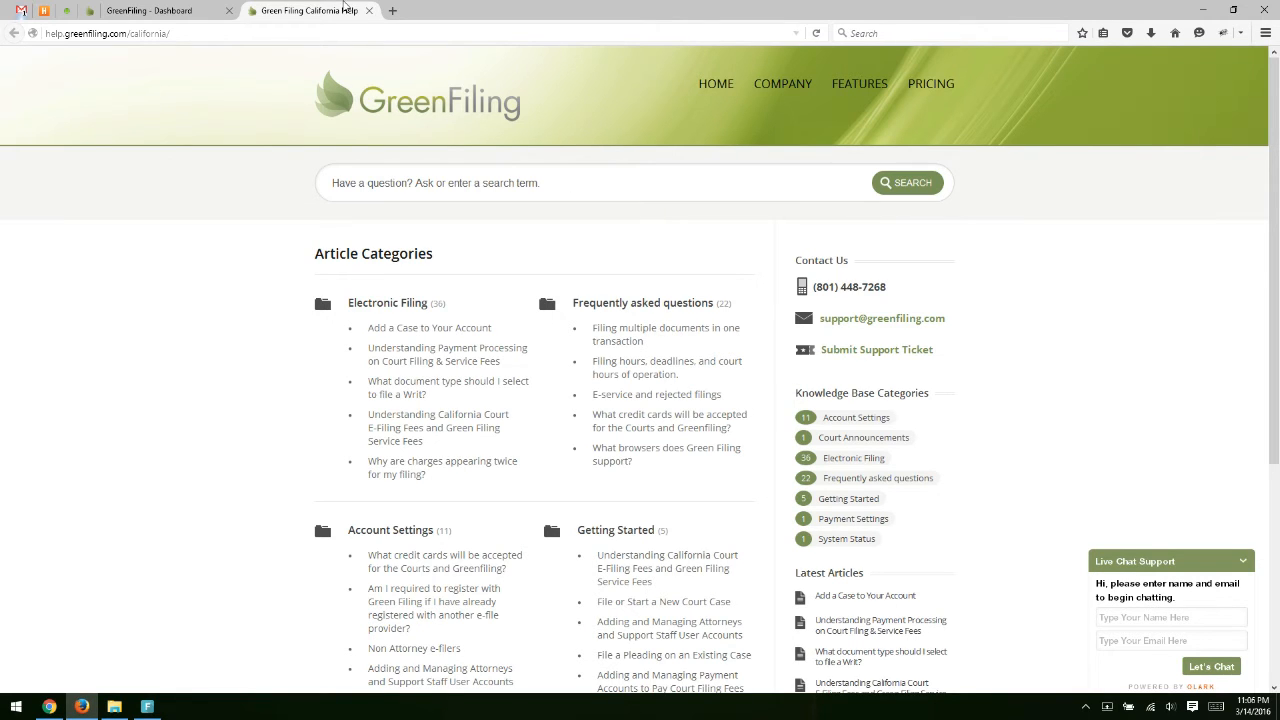
{"action": "left_click", "coordinate": [370, 11]}
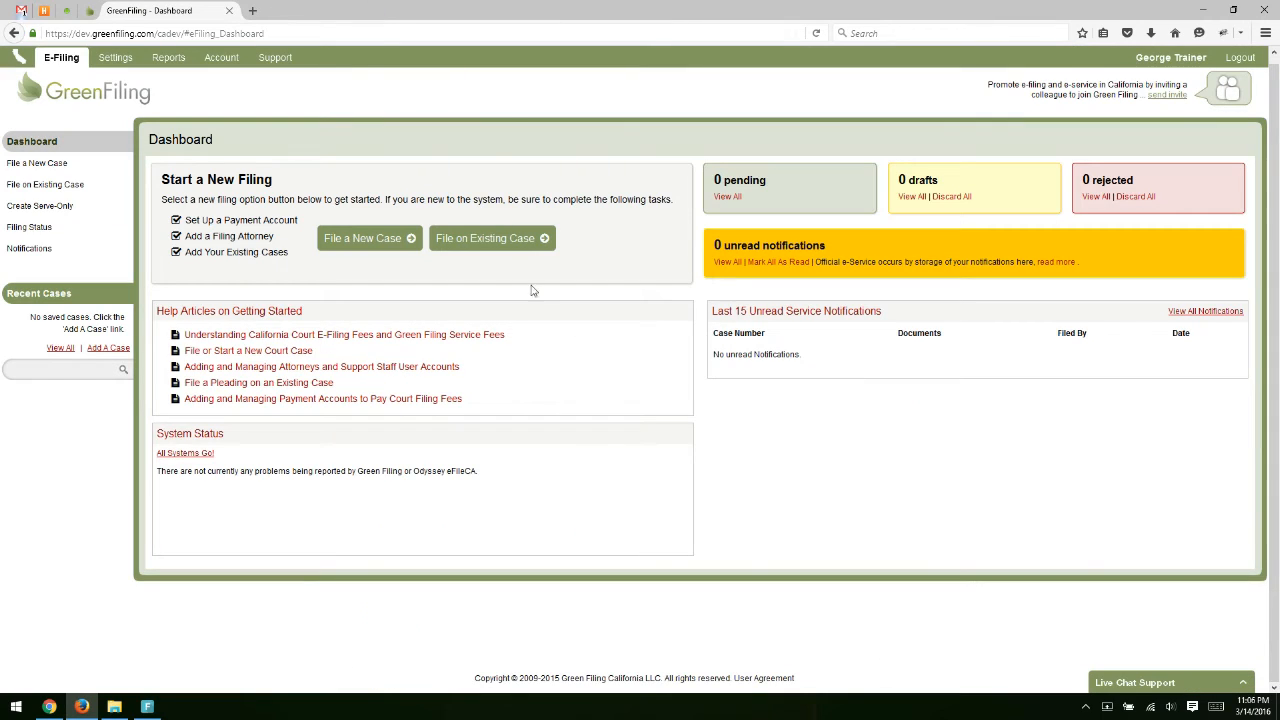
{"action": "left_click", "coordinate": [1125, 683]}
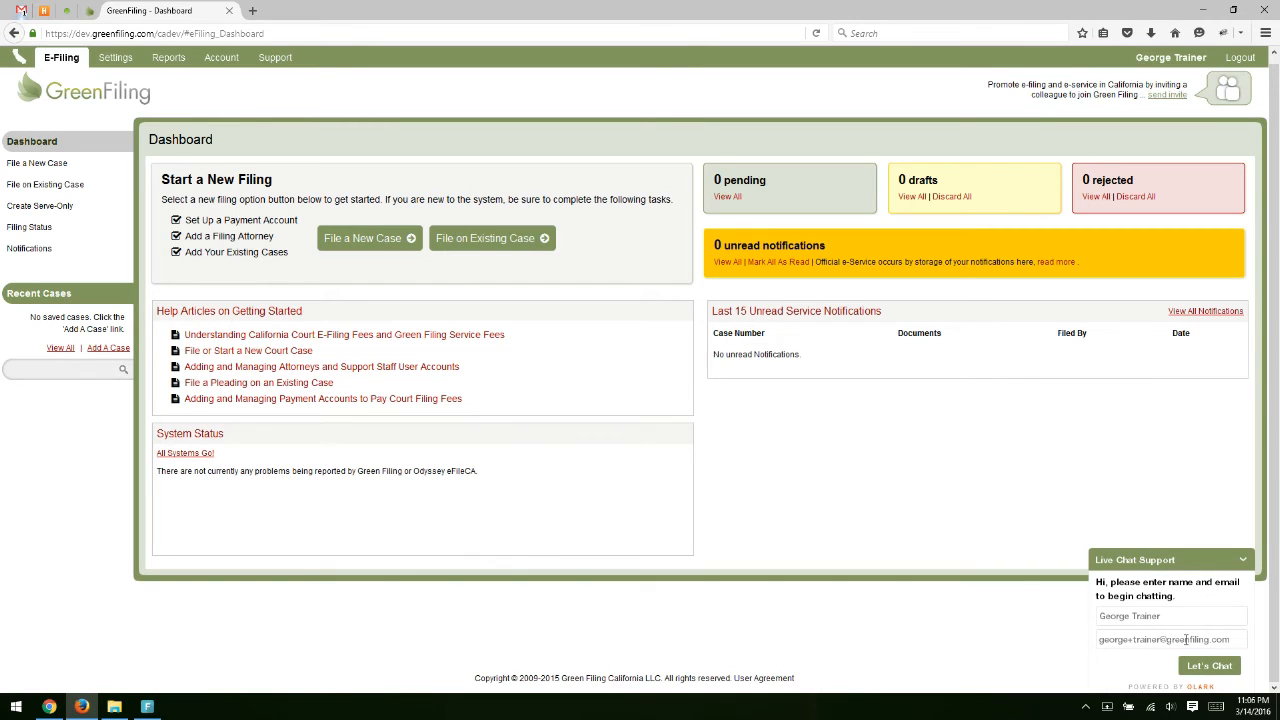
{"action": "left_click", "coordinate": [1243, 560]}
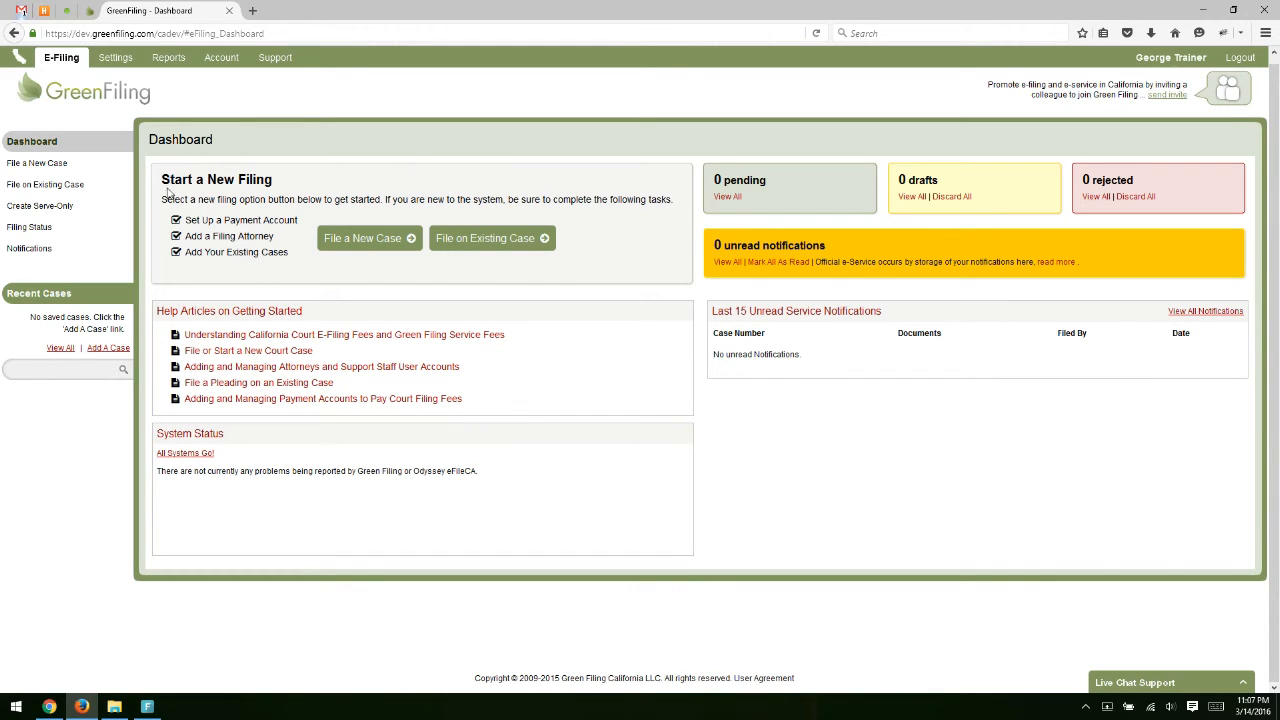
{"action": "left_click_drag", "start_coordinate": [162, 179], "coordinate": [320, 265]}
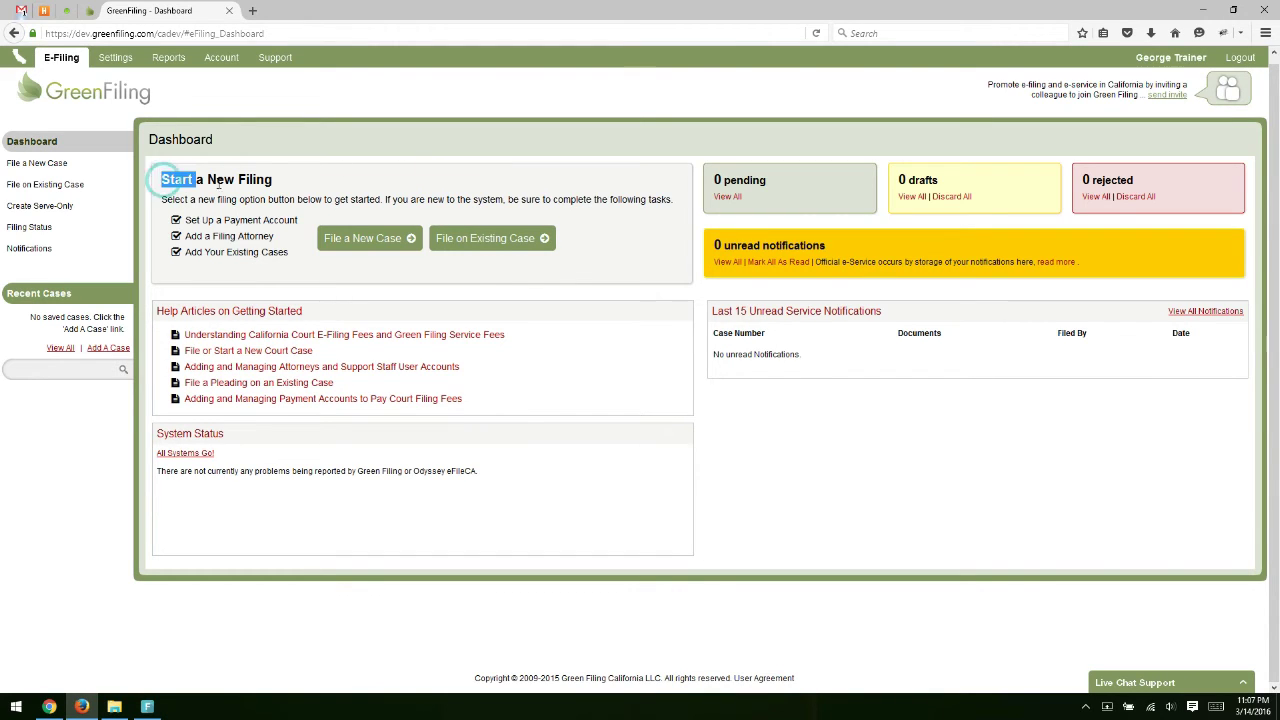
{"action": "left_click", "coordinate": [320, 265]}
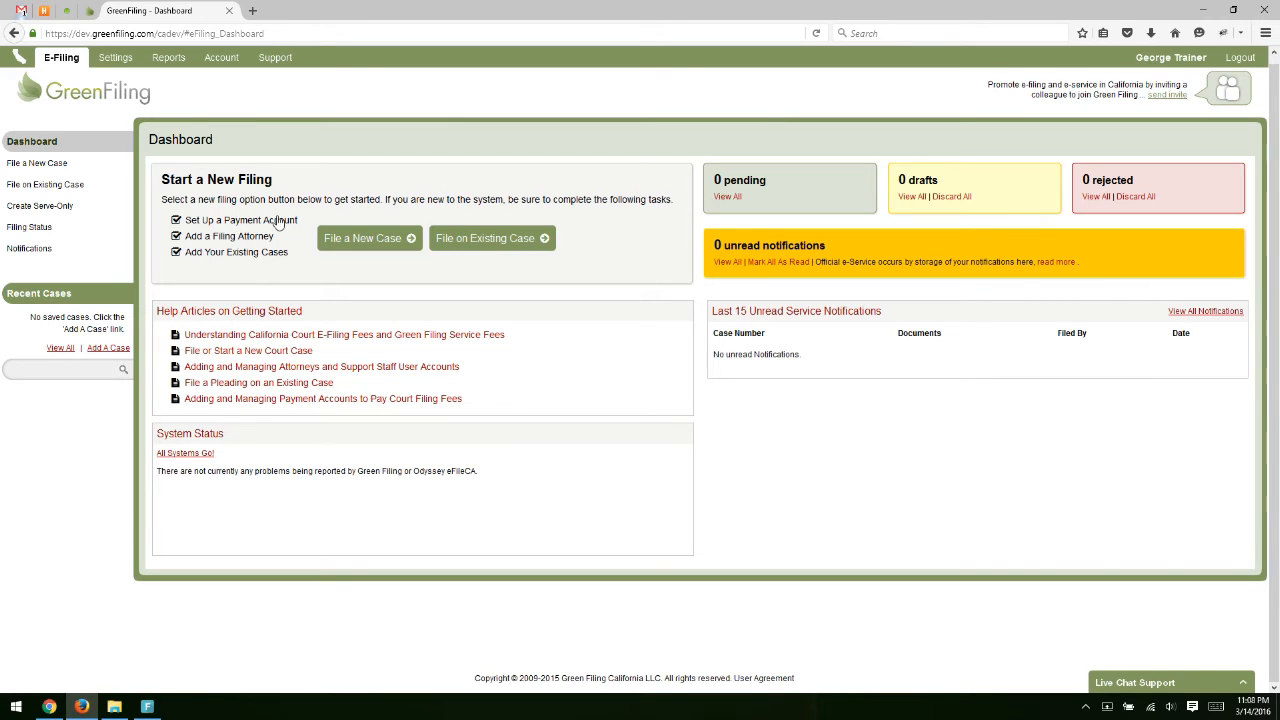
Create a payment account named Waiver of type Waiver, usable account-wide for filing fees.
{"action": "left_click", "coordinate": [268, 222]}
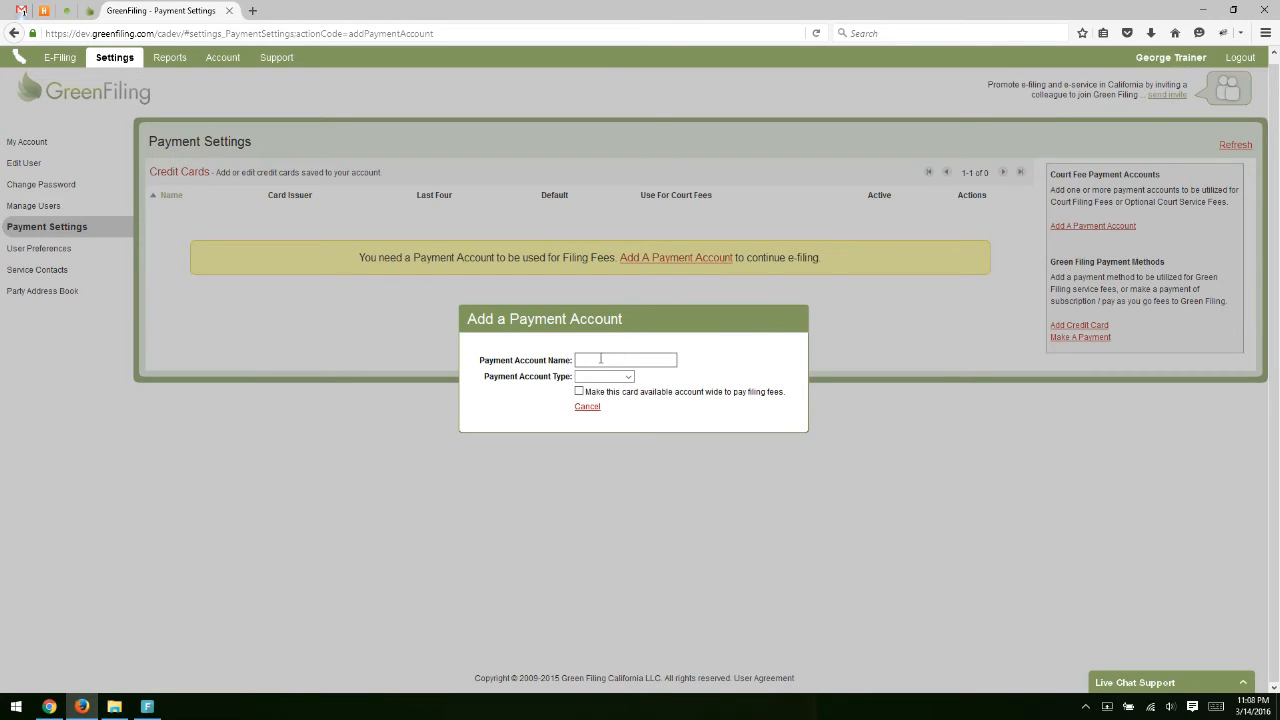
{"action": "left_click", "coordinate": [607, 361]}
{"action": "type", "text": "aive"}
{"action": "type", "text": "r"}
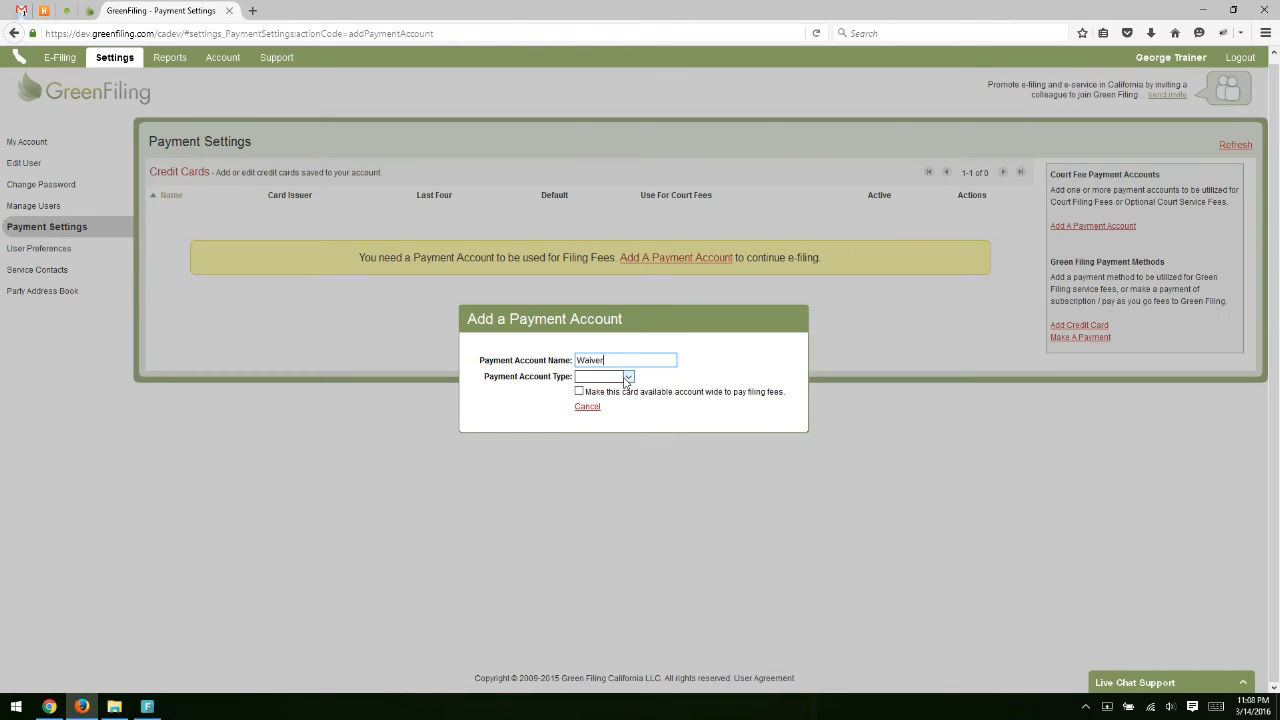
{"action": "left_click", "coordinate": [628, 377]}
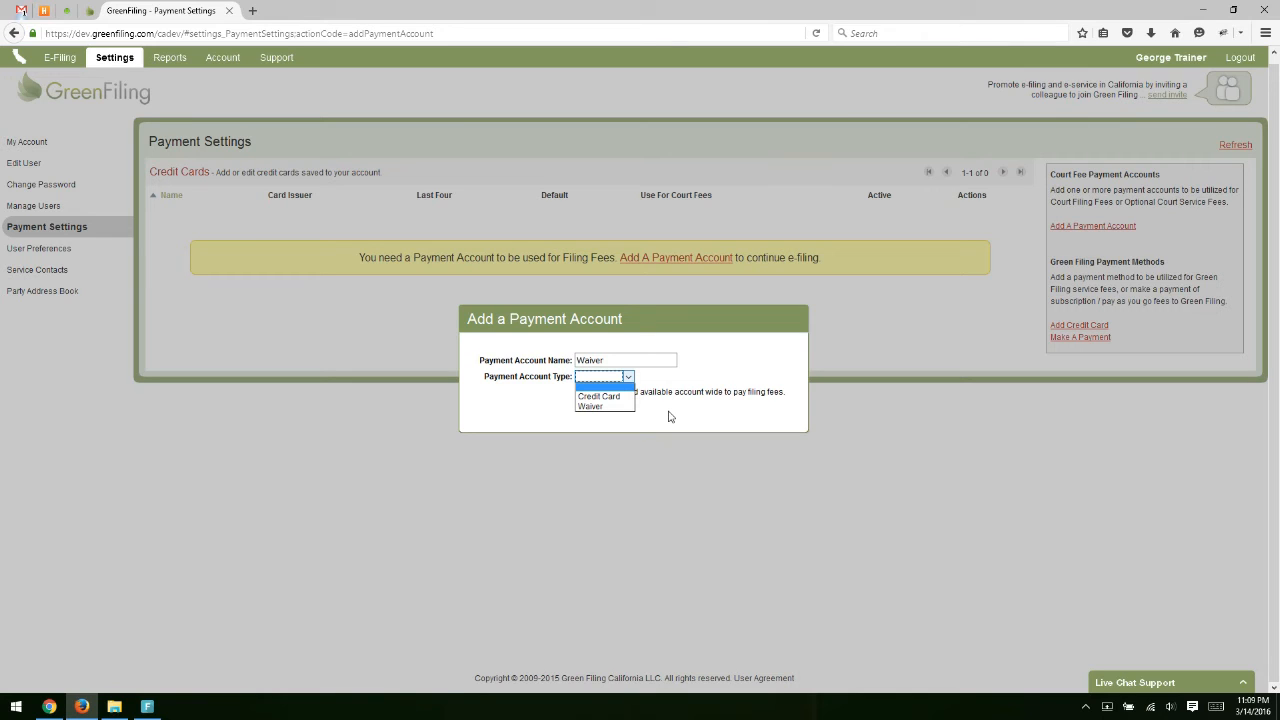
{"action": "left_click", "coordinate": [602, 407]}
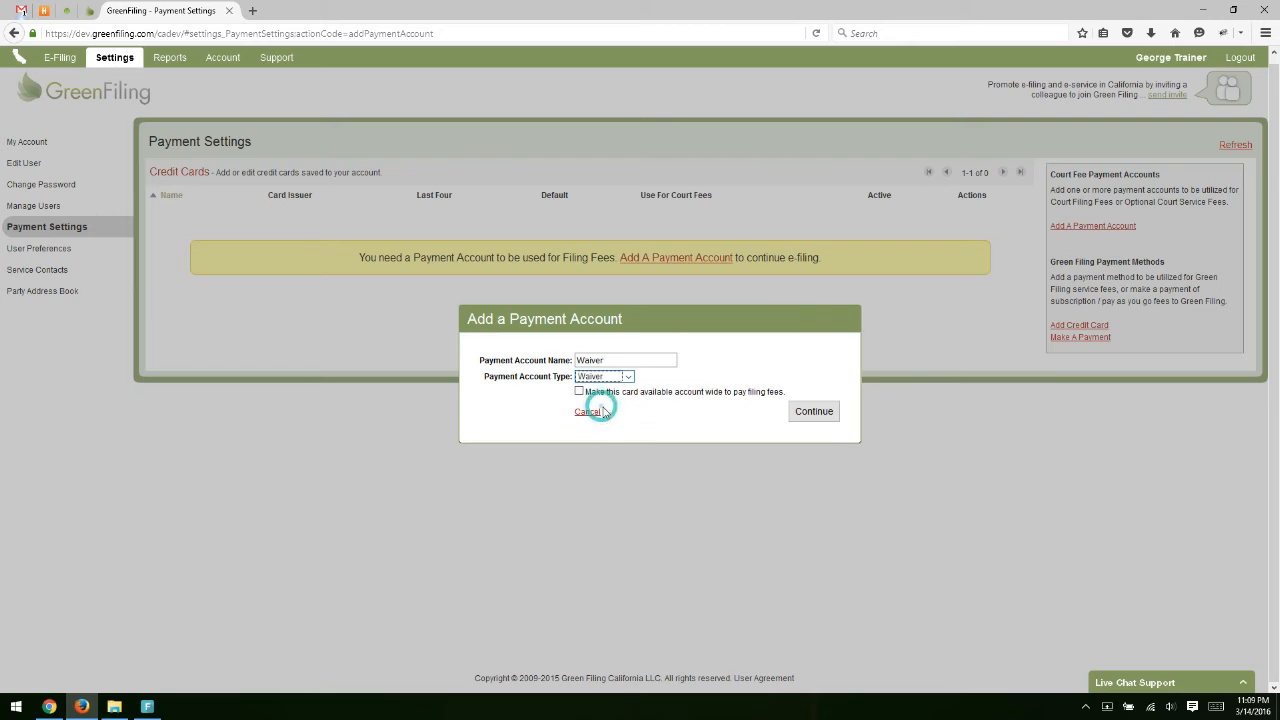
{"action": "left_click", "coordinate": [579, 391]}
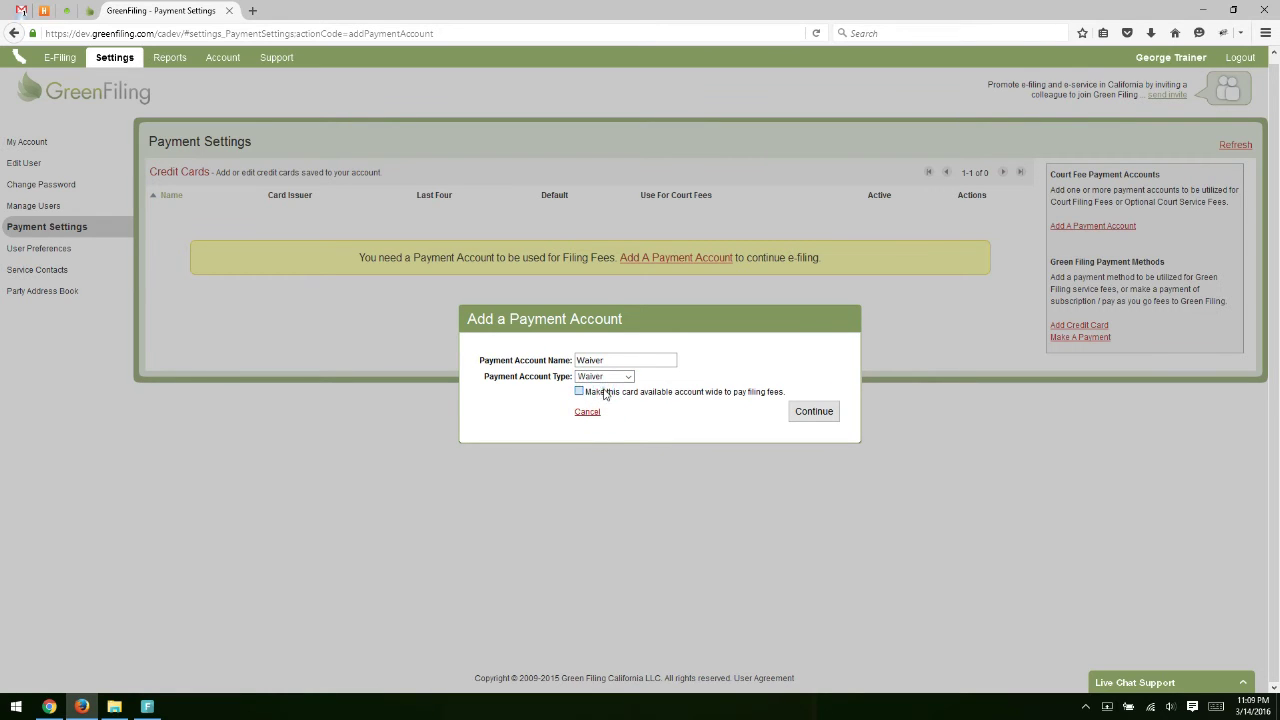
{"action": "left_click", "coordinate": [814, 411]}
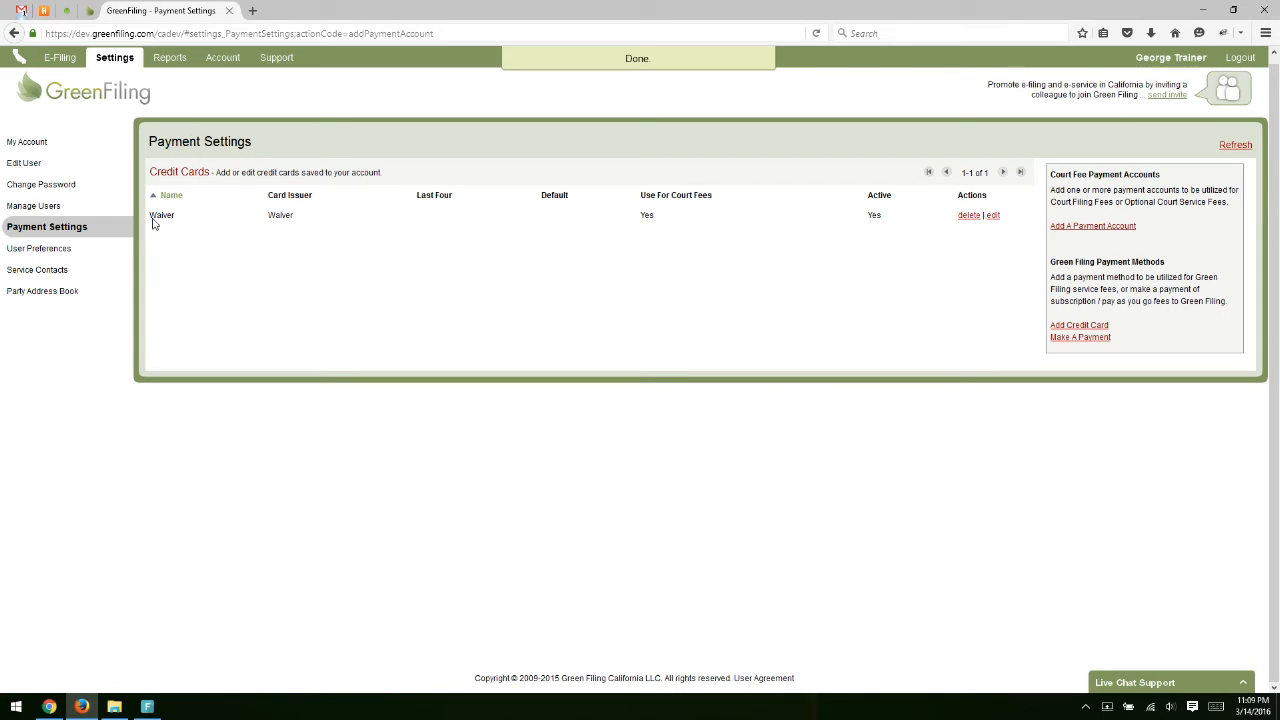
{"action": "left_click_drag", "start_coordinate": [146, 214], "coordinate": [502, 245]}
{"action": "left_click", "coordinate": [877, 255]}
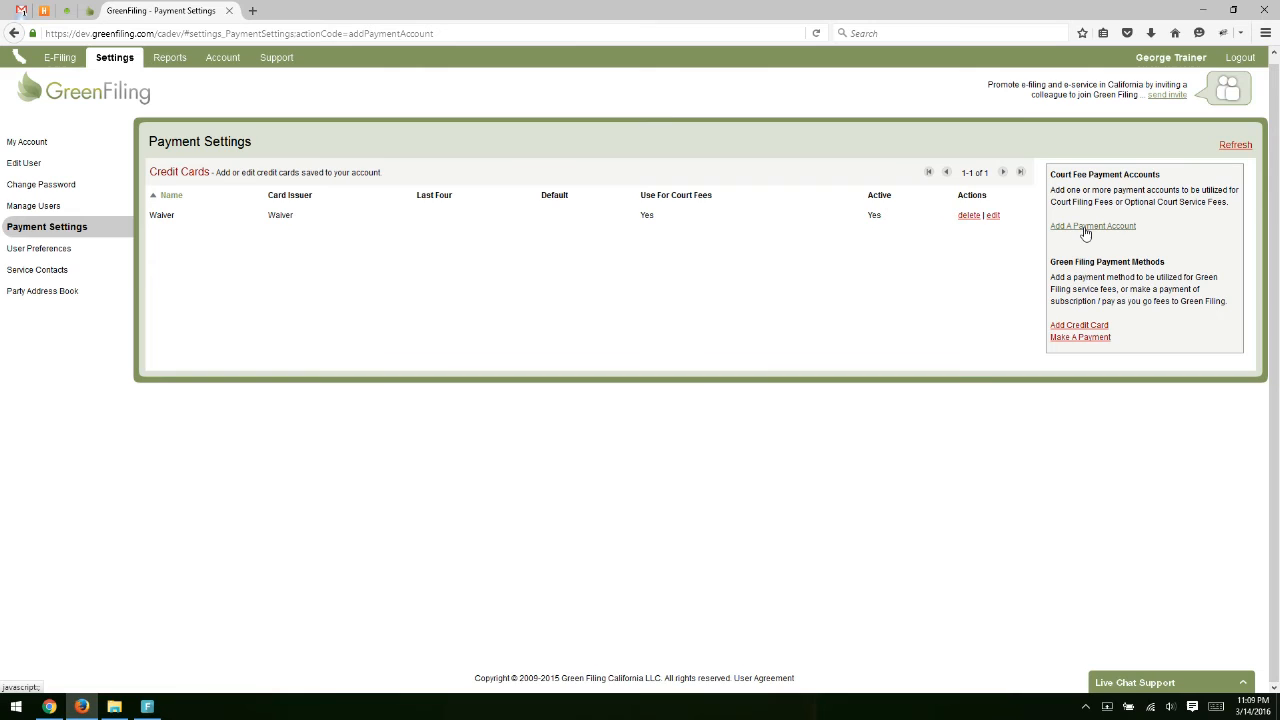
Add a payment account named Mastercard of type Credit Card, usable account-wide, and continue.
{"action": "left_click", "coordinate": [1086, 232]}
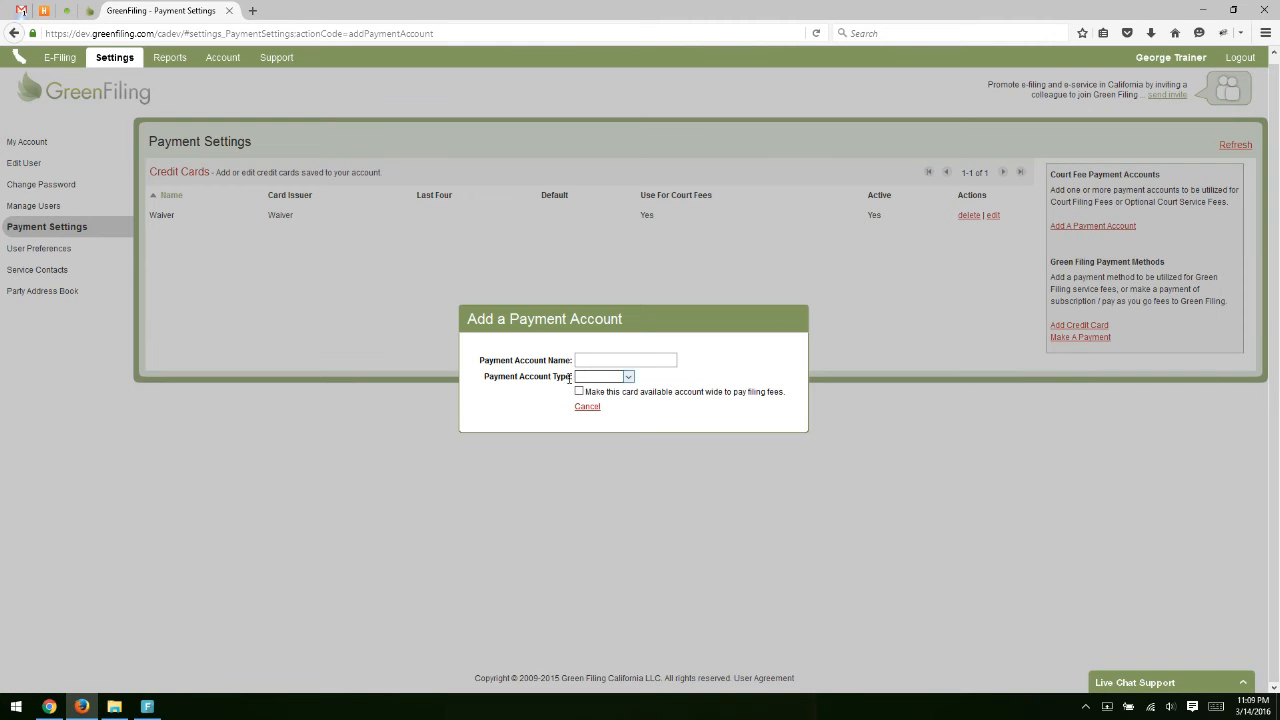
{"action": "left_click", "coordinate": [609, 358]}
{"action": "type", "text": "Master"}
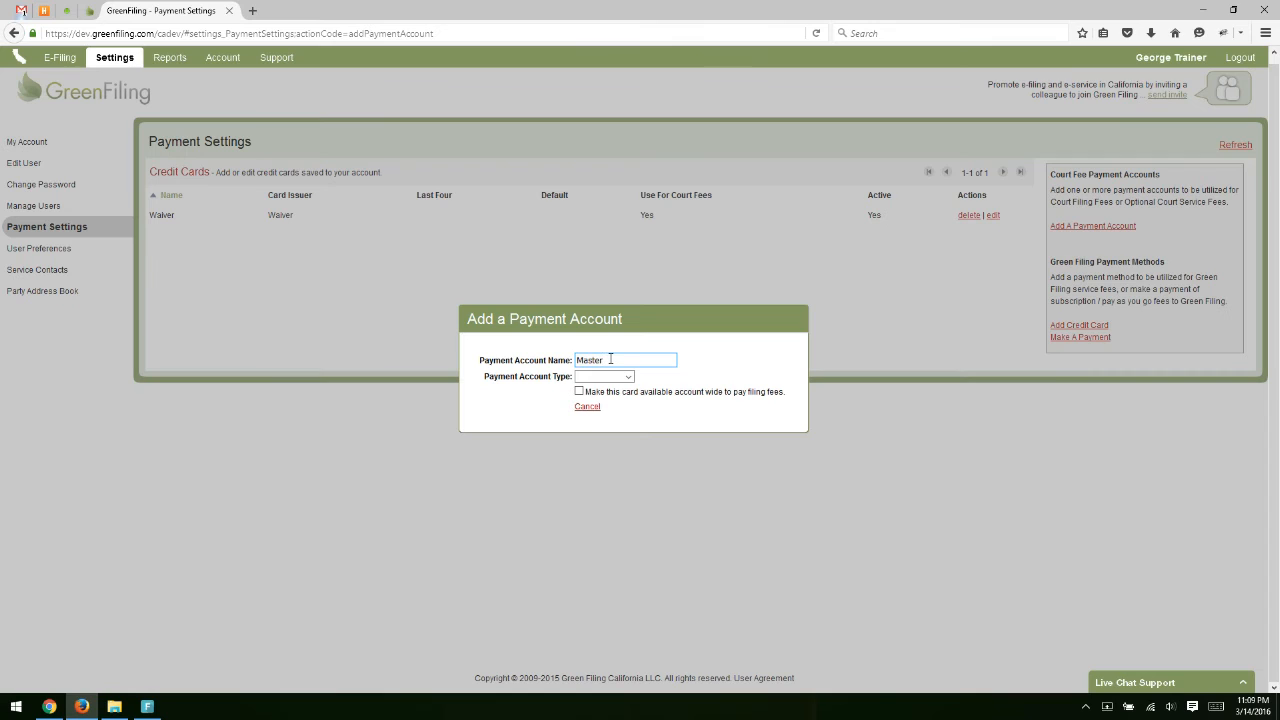
{"action": "type", "text": "card"}
{"action": "left_click", "coordinate": [627, 377]}
{"action": "left_click", "coordinate": [579, 391]}
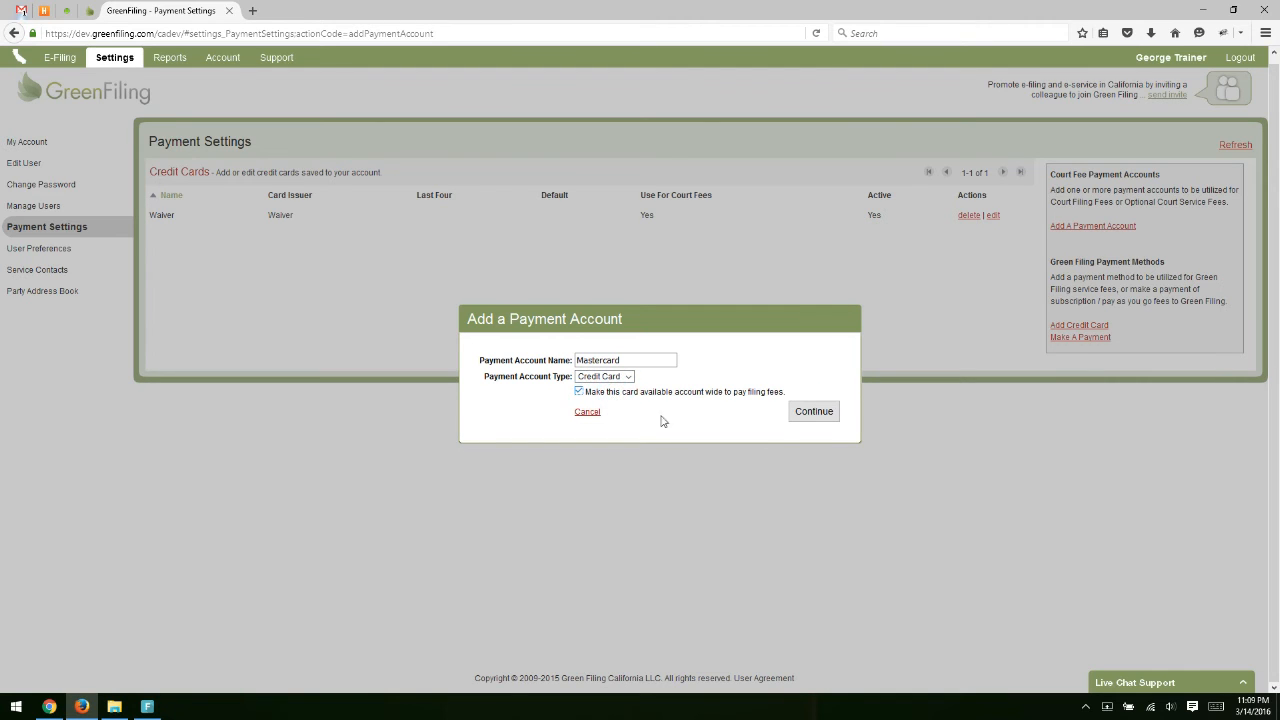
{"action": "left_click", "coordinate": [814, 411]}
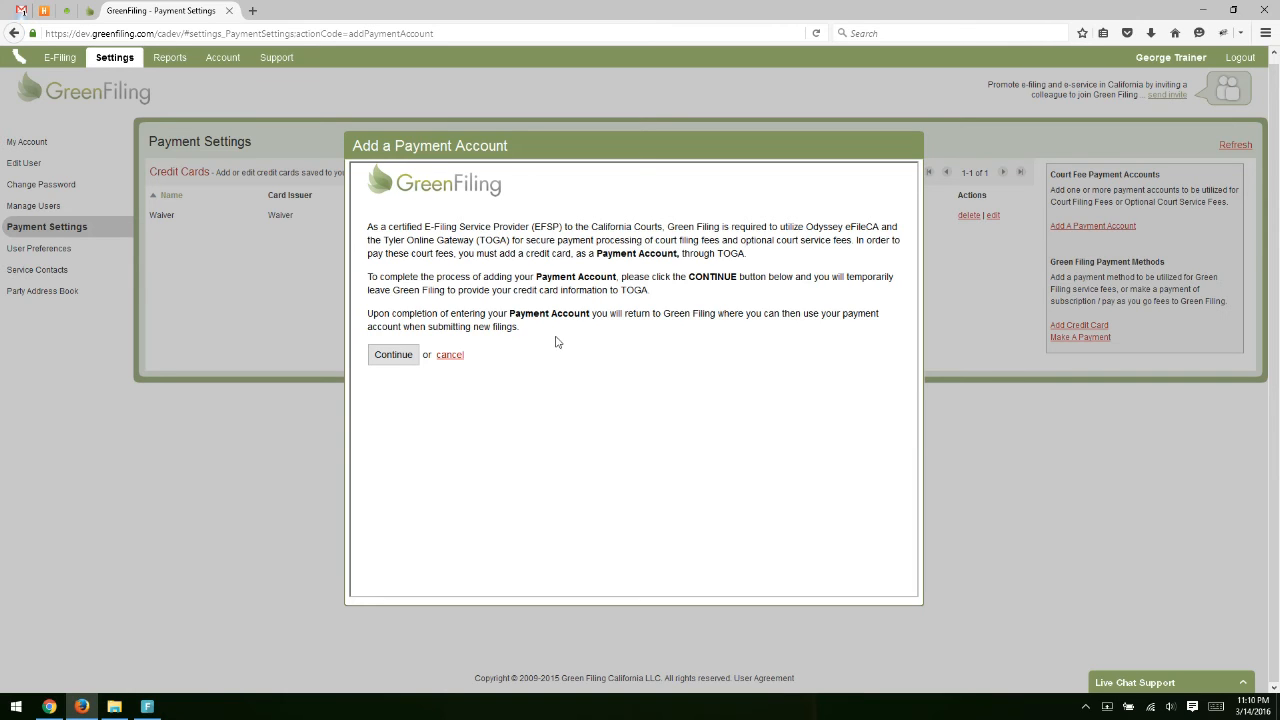
Enter the MasterCard details in TOGA: card type, card number, expiry 6/2020, CVV and name on card.
{"action": "left_click", "coordinate": [393, 356]}
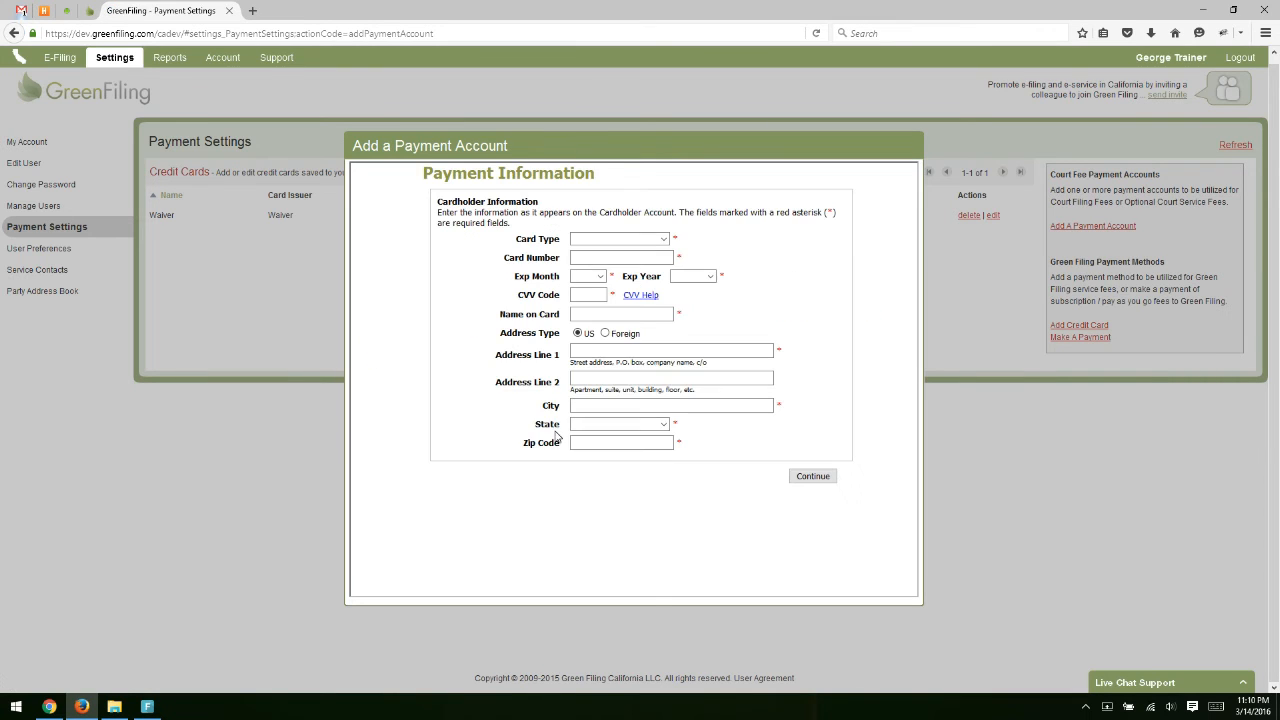
{"action": "left_click", "coordinate": [662, 239]}
{"action": "left_click", "coordinate": [598, 281]}
{"action": "left_click", "coordinate": [602, 257]}
{"action": "type", "text": "545454545454545454"}
{"action": "left_click", "coordinate": [598, 276]}
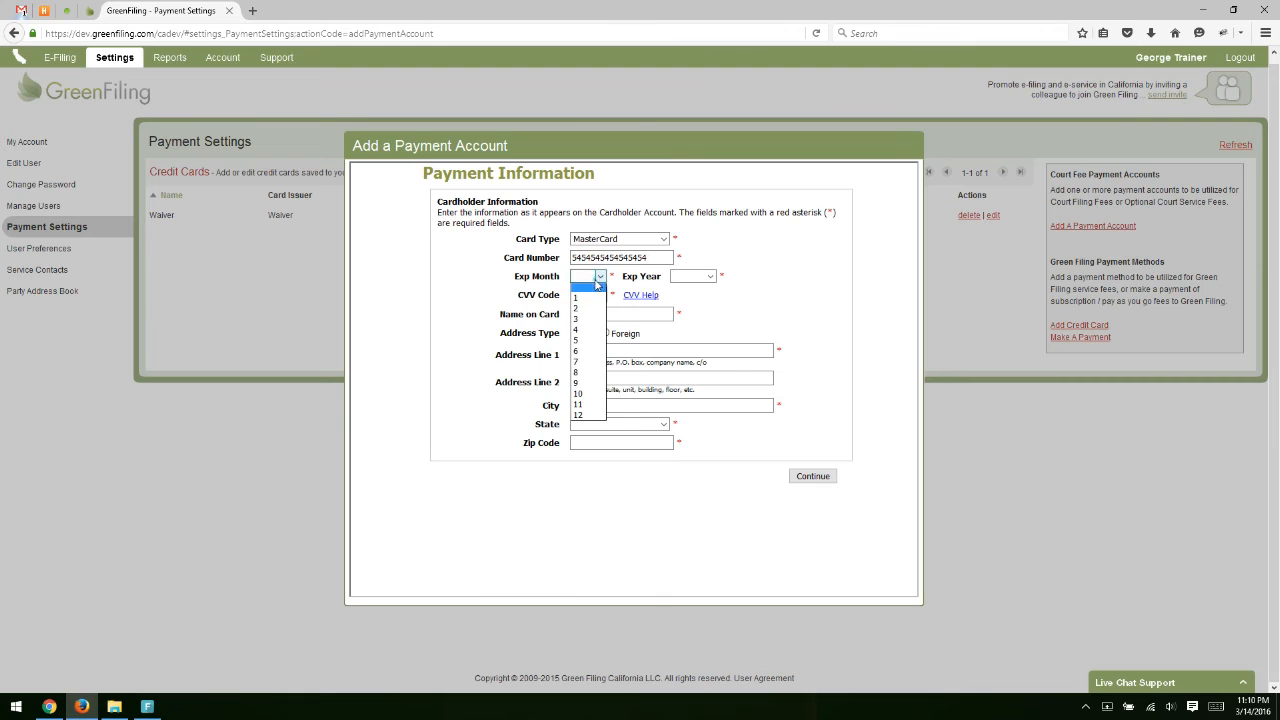
{"action": "left_click", "coordinate": [588, 351]}
{"action": "left_click", "coordinate": [708, 276]}
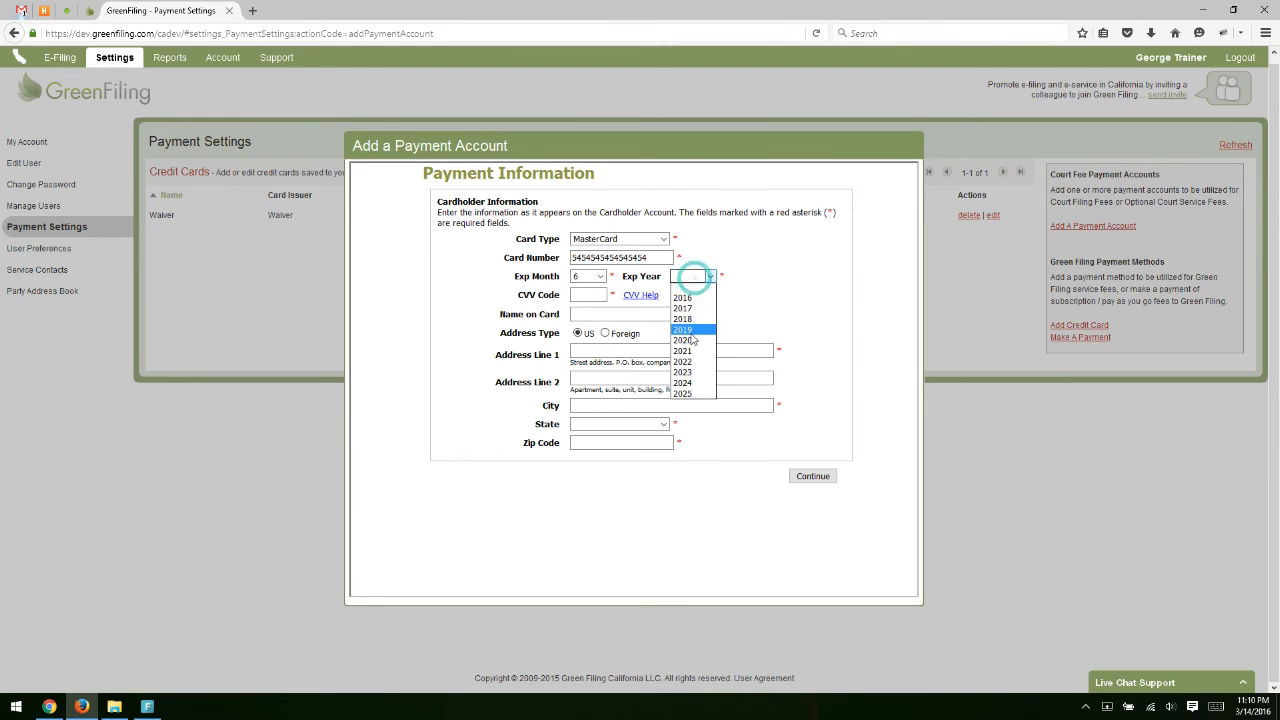
{"action": "left_click", "coordinate": [692, 341]}
{"action": "left_click", "coordinate": [588, 295]}
{"action": "type", "text": "234"}
{"action": "left_click", "coordinate": [598, 313]}
{"action": "type", "text": "George Trainer"}
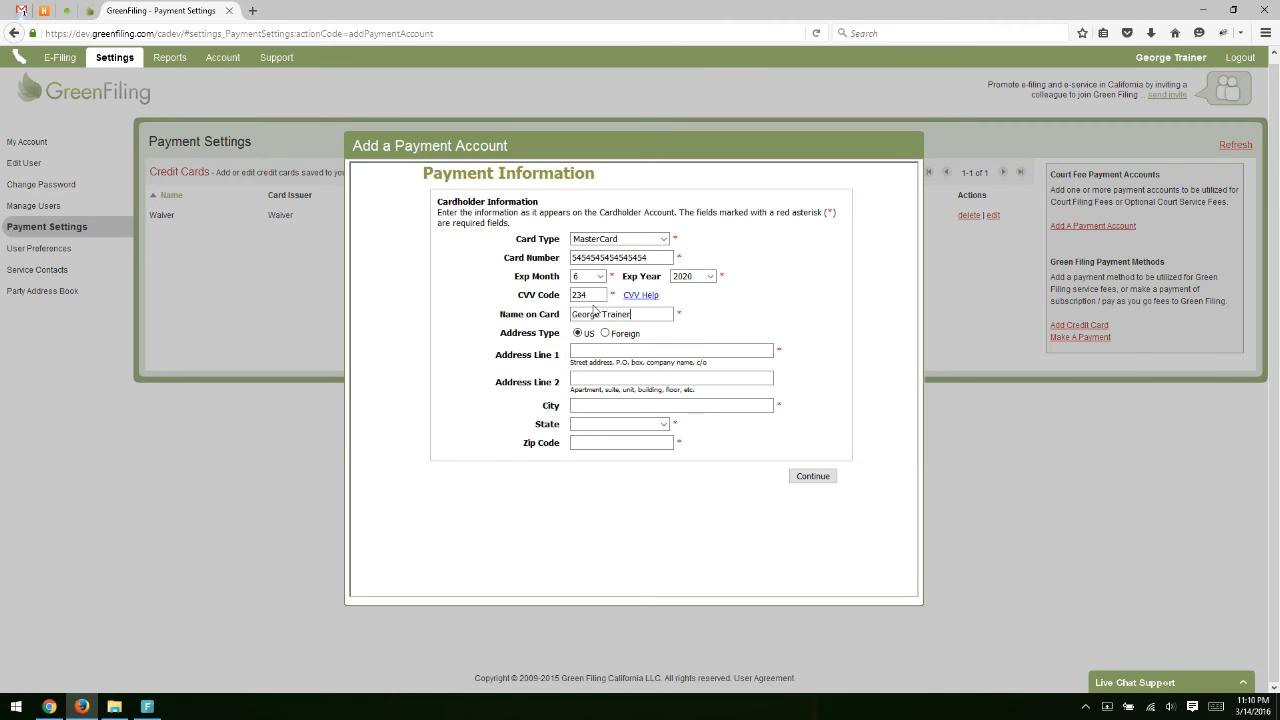
Fill the billing address 123 Easy St. with city, state CALIFORNIA and zip code.
{"action": "key", "text": "Tab"}
{"action": "key", "text": "Tab"}
{"action": "key", "text": "Tab"}
{"action": "key", "text": "Tab"}
{"action": "type", "text": "123 "}
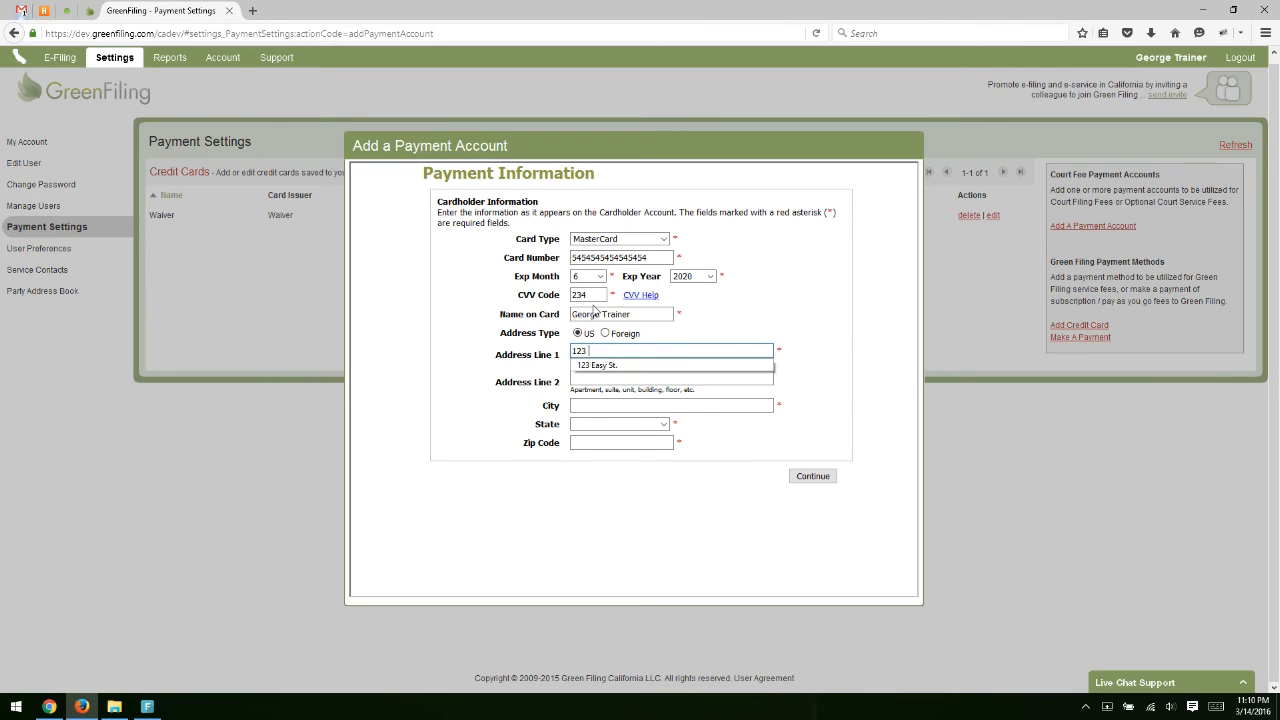
{"action": "type", "text": "Easy St."}
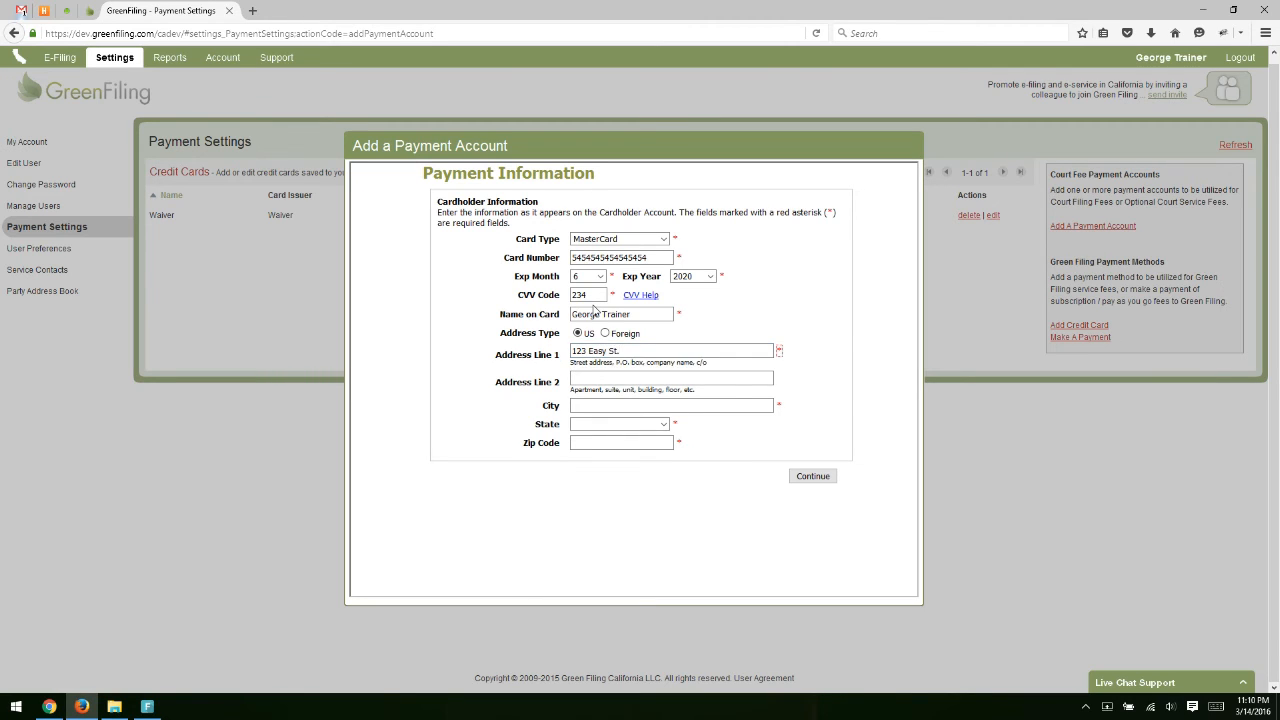
{"action": "key", "text": "Tab"}
{"action": "key", "text": "Tab"}
{"action": "type", "text": "Richmond"}
{"action": "key", "text": "Tab"}
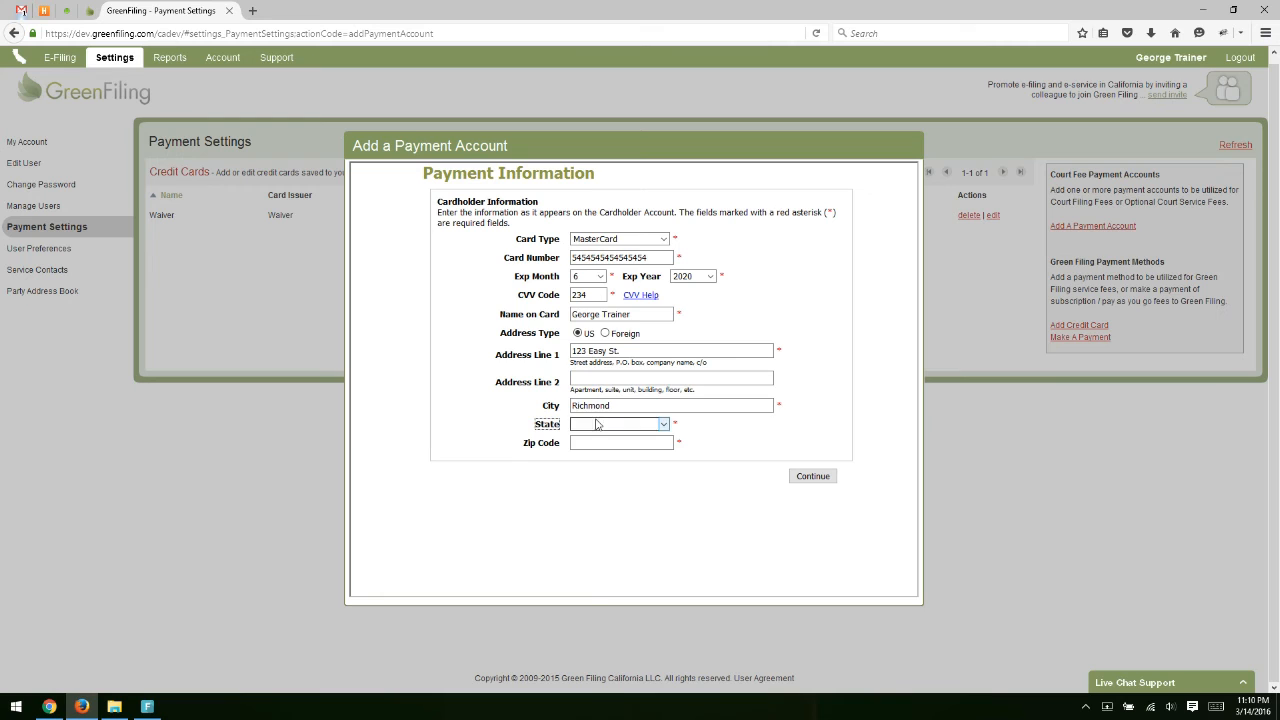
{"action": "left_click", "coordinate": [618, 424]}
{"action": "left_click", "coordinate": [594, 488]}
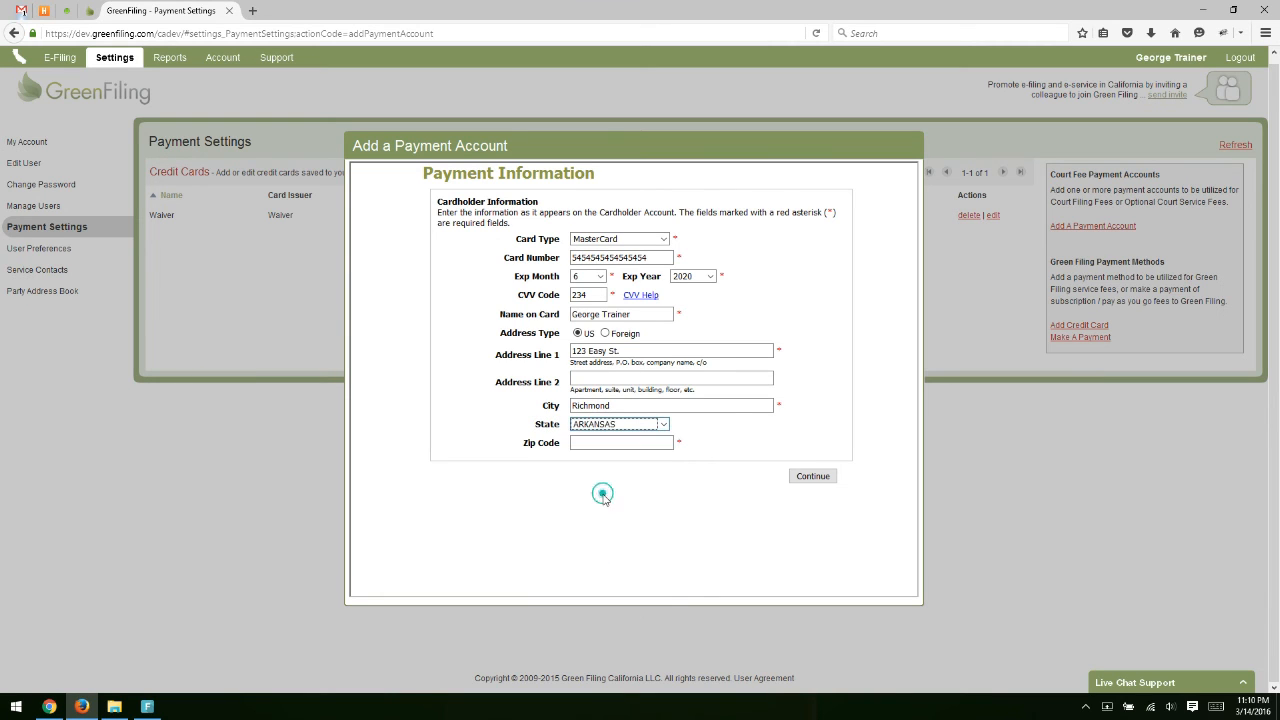
{"action": "left_click", "coordinate": [621, 443]}
{"action": "left_click", "coordinate": [618, 424]}
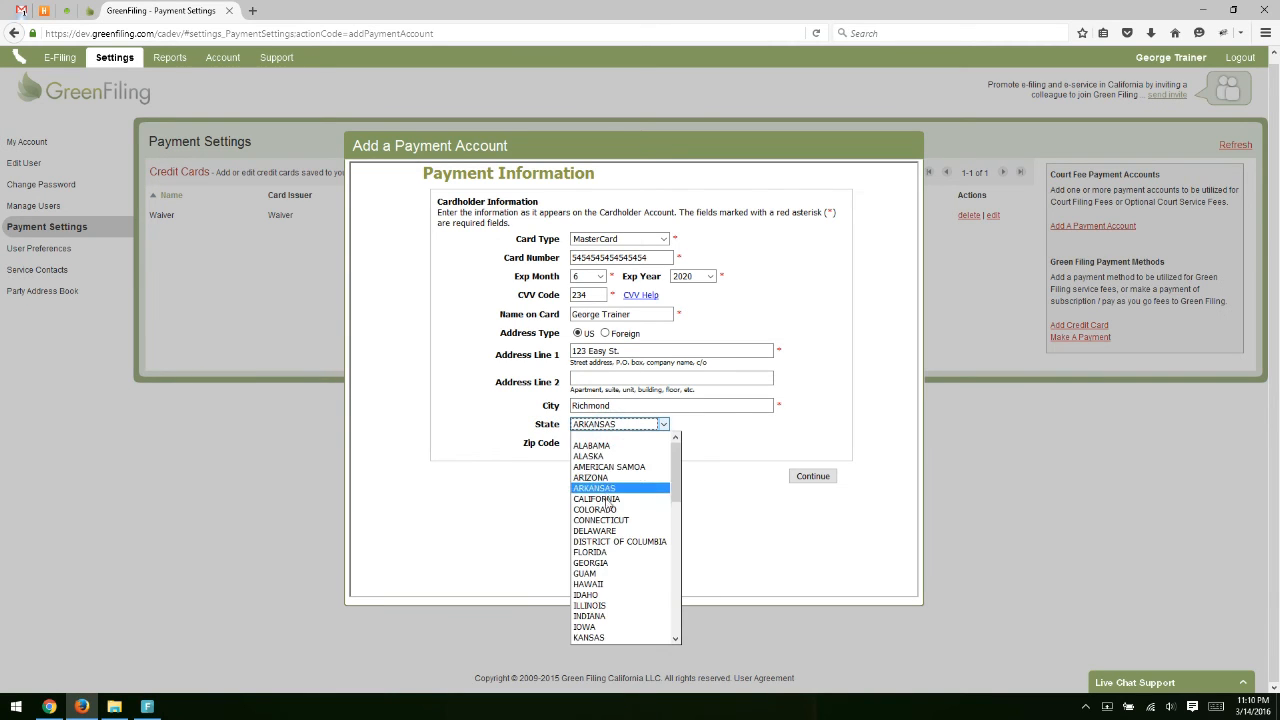
{"action": "left_click", "coordinate": [600, 494]}
{"action": "left_click", "coordinate": [606, 445]}
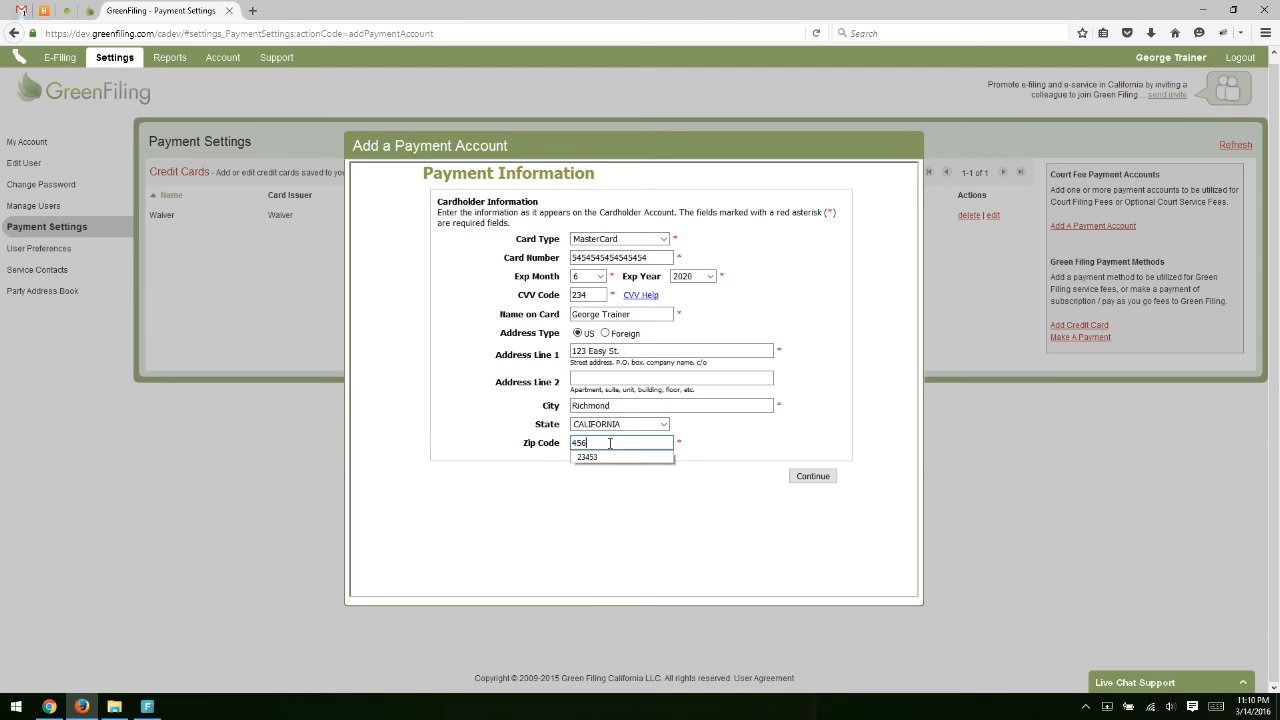
{"action": "type", "text": "456554"}
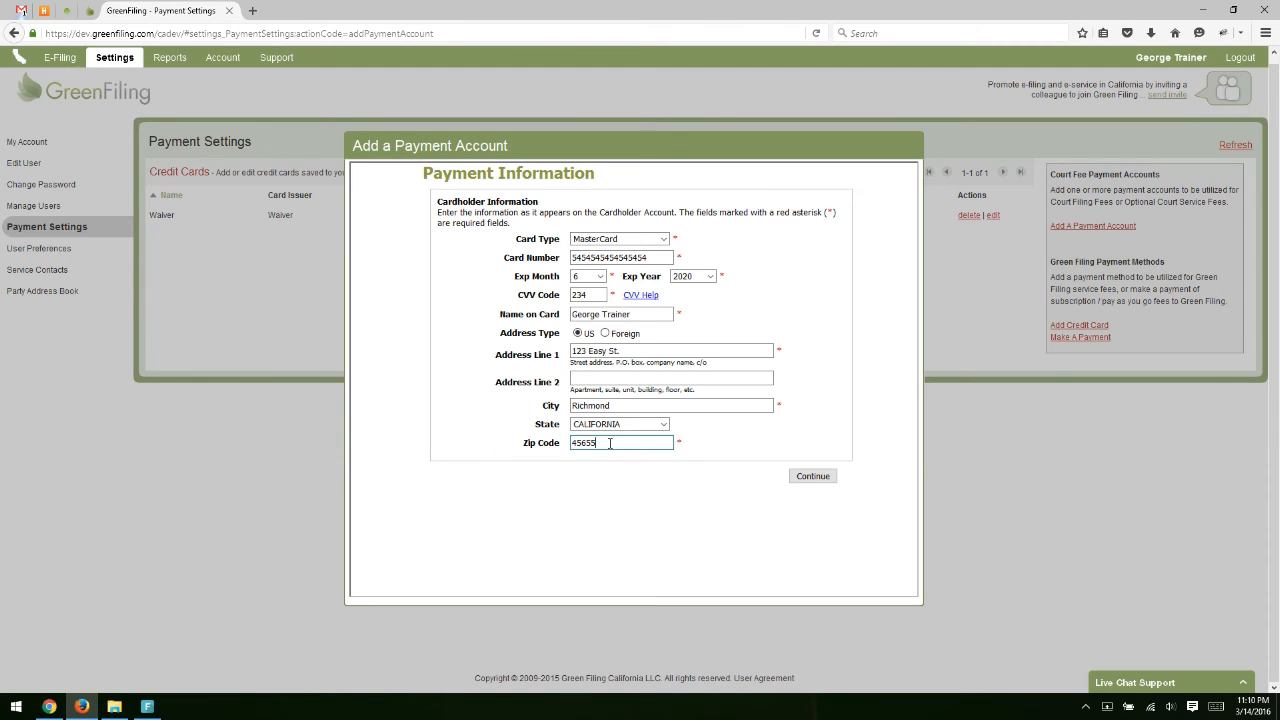
Review the billing information, save the MasterCard ending 5454 and dismiss the completion message.
{"action": "left_click", "coordinate": [812, 476]}
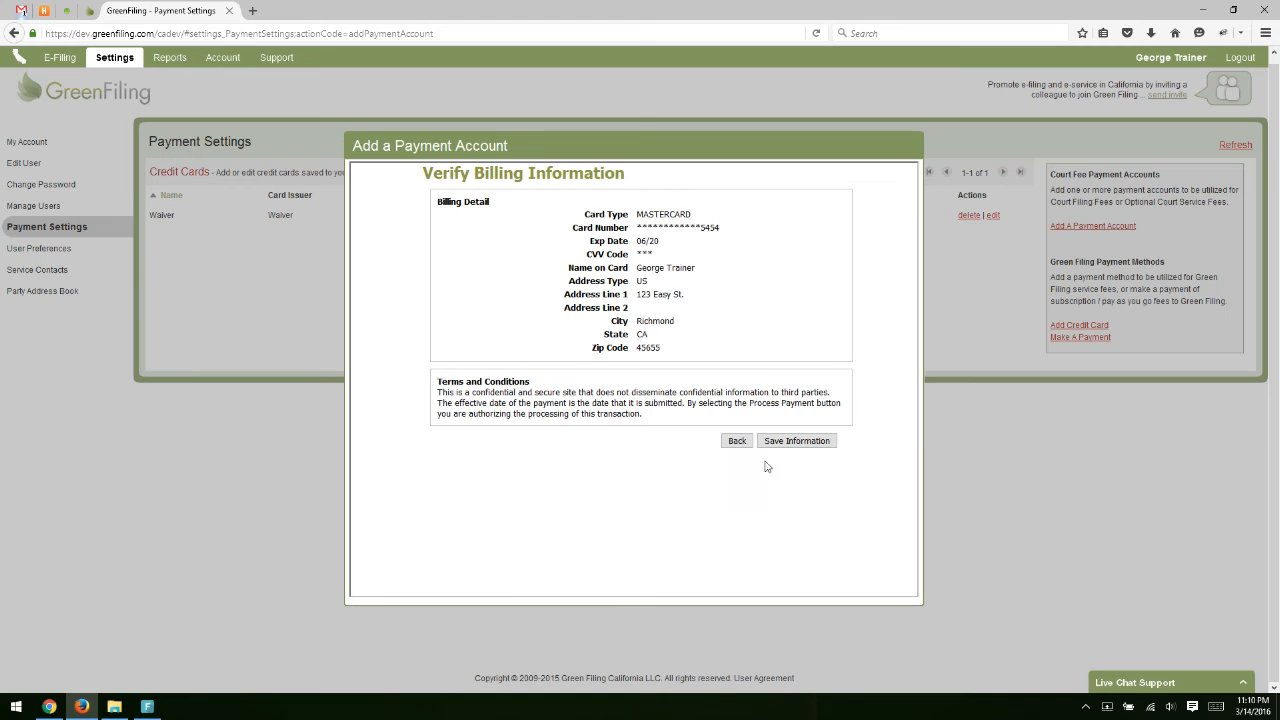
{"action": "left_click", "coordinate": [796, 441]}
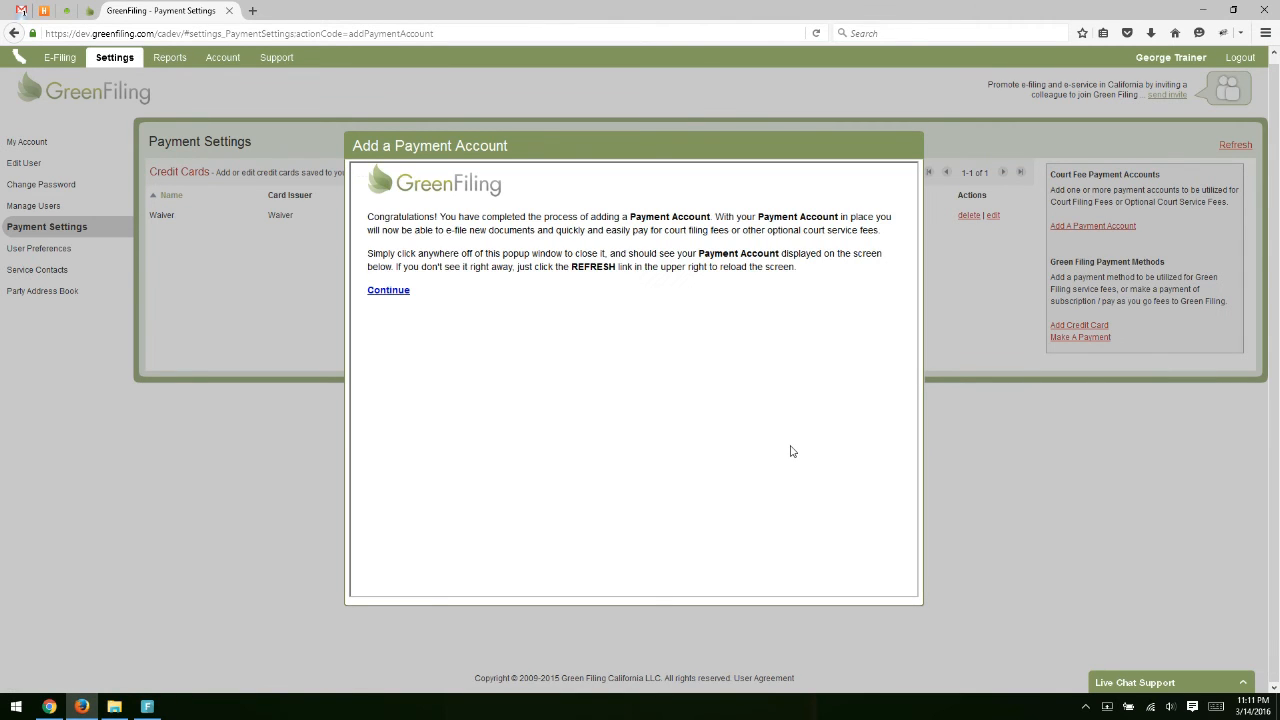
{"action": "left_click", "coordinate": [388, 290]}
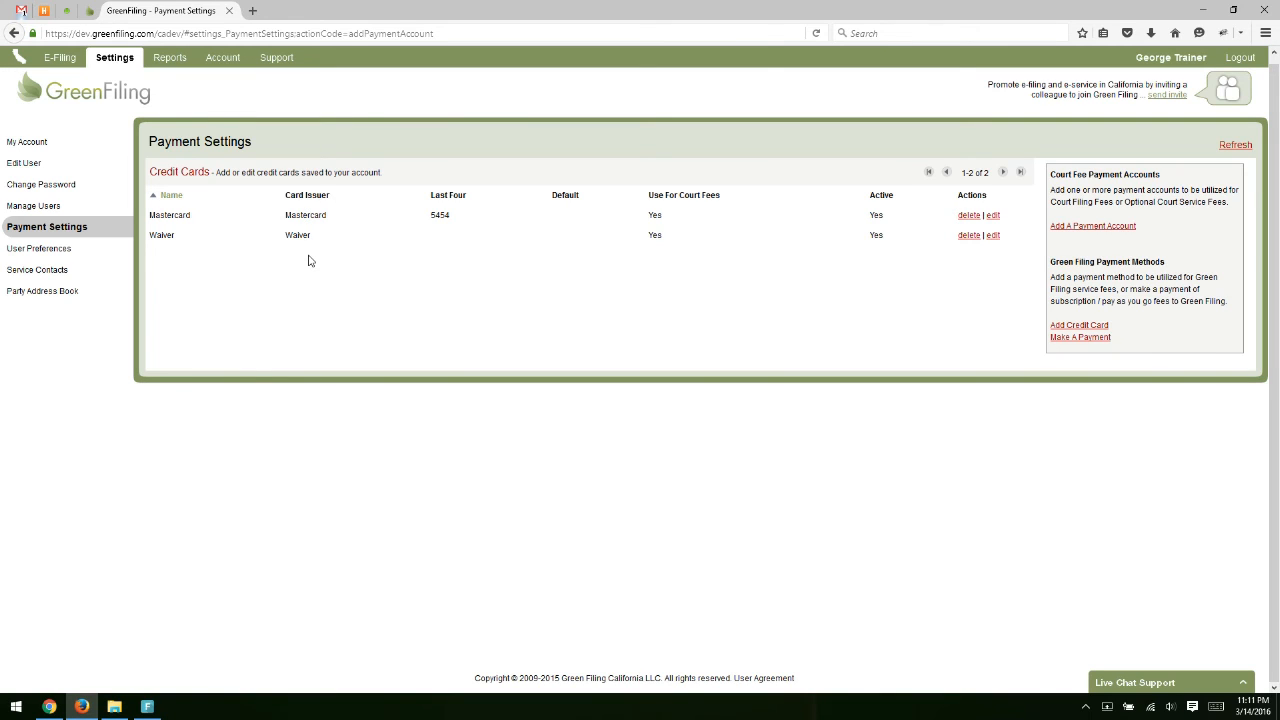
{"action": "double_click", "coordinate": [298, 235]}
{"action": "left_click", "coordinate": [308, 270]}
{"action": "left_click", "coordinate": [60, 58]}
Return to the E-Filing dashboard and start Add a Filing Attorney from the checklist.
{"action": "left_click", "coordinate": [30, 141]}
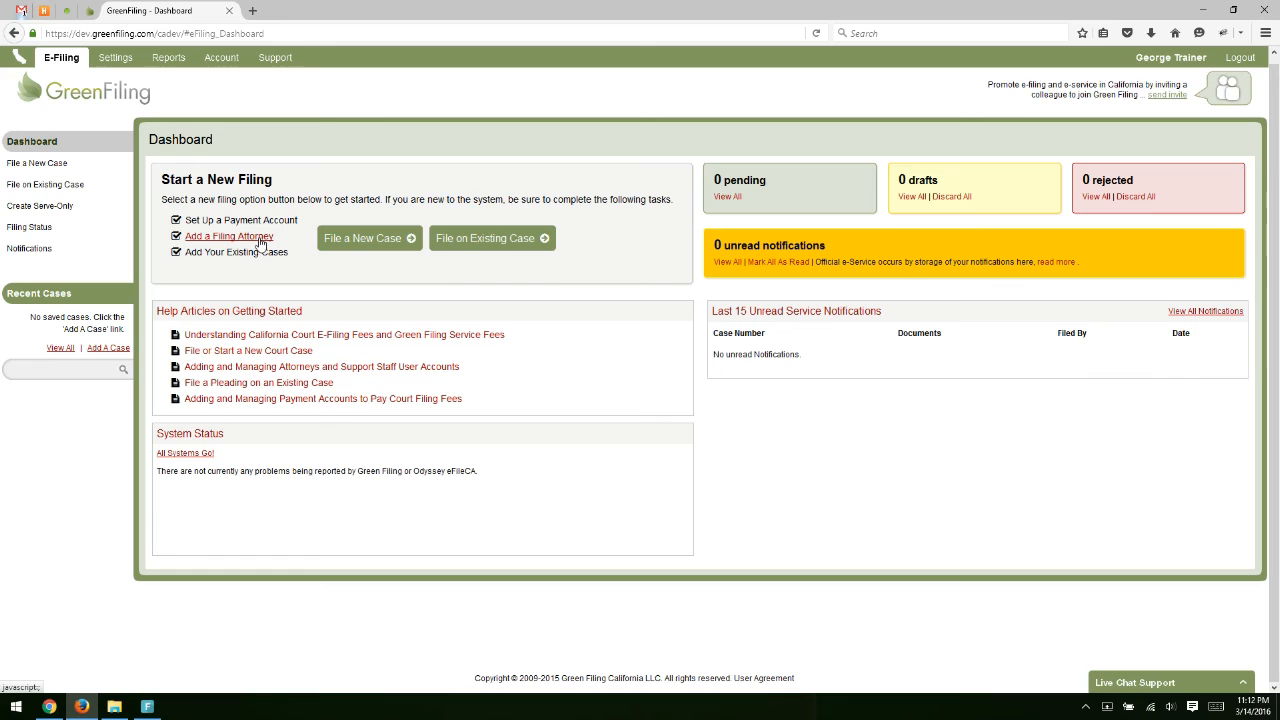
{"action": "left_click", "coordinate": [260, 238]}
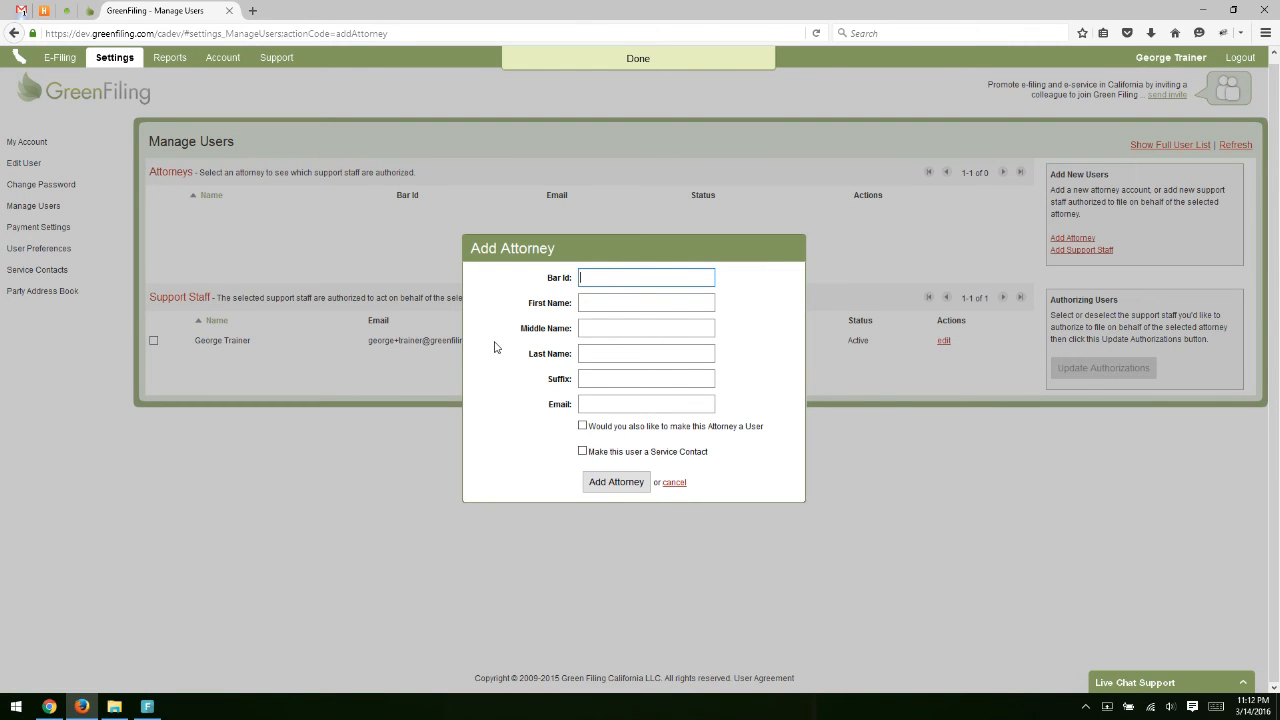
{"action": "type", "text": "23245"}
Enter the attorney's first name George, last name Benson and email address for bar ID 123245.
{"action": "left_click", "coordinate": [600, 302]}
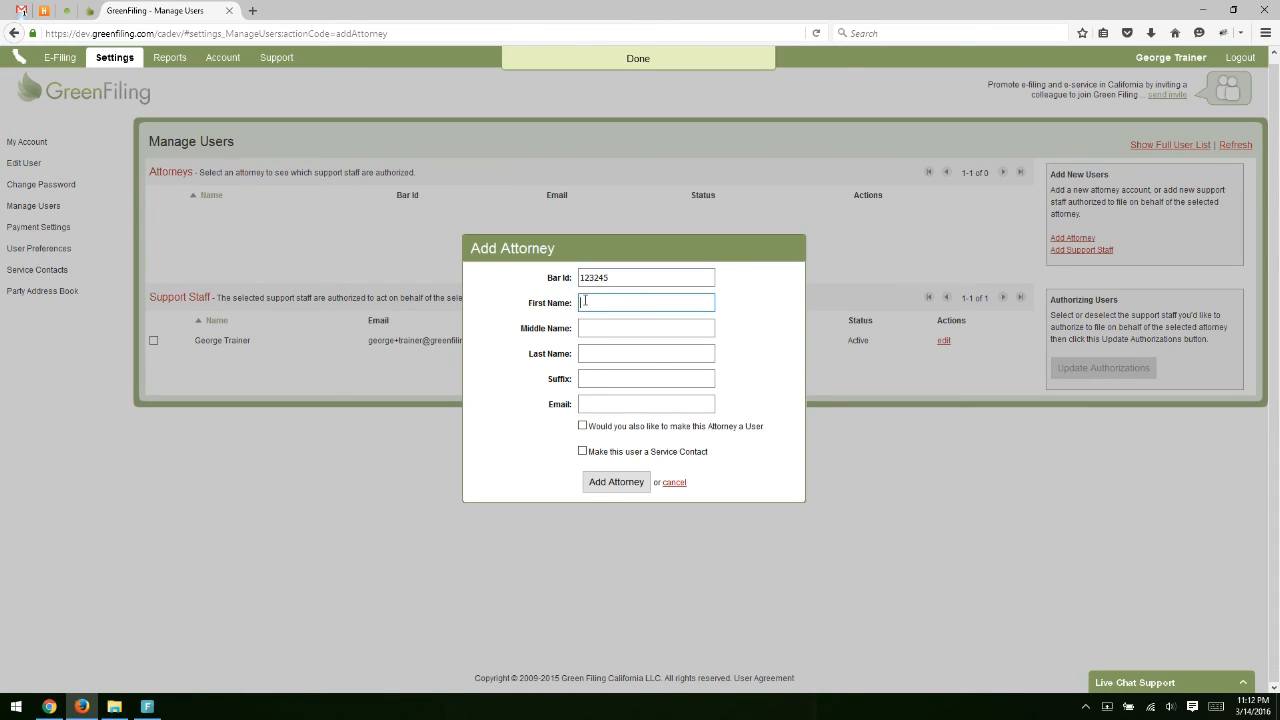
{"action": "key", "text": "Tab"}
{"action": "key", "text": "Tab"}
{"action": "key", "text": "Tab"}
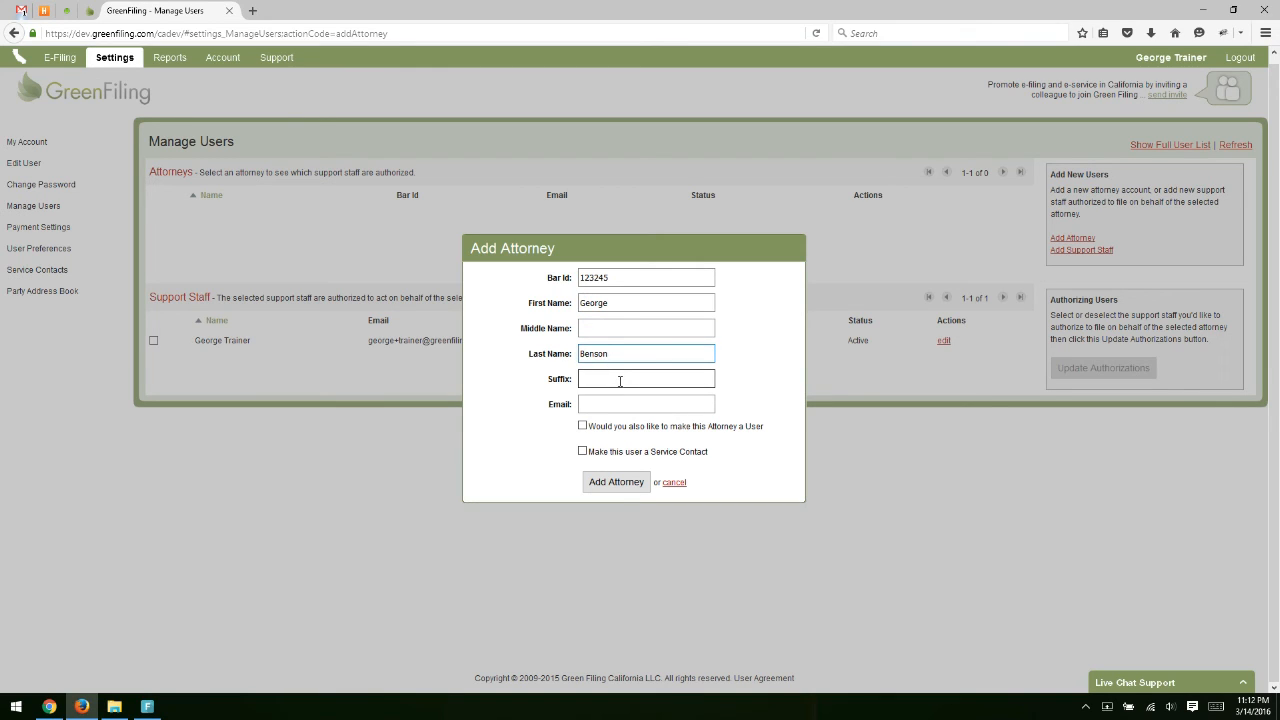
{"action": "key", "text": "Tab"}
{"action": "key", "text": "Tab"}
{"action": "key", "text": "Tab"}
{"action": "left_click", "coordinate": [619, 403]}
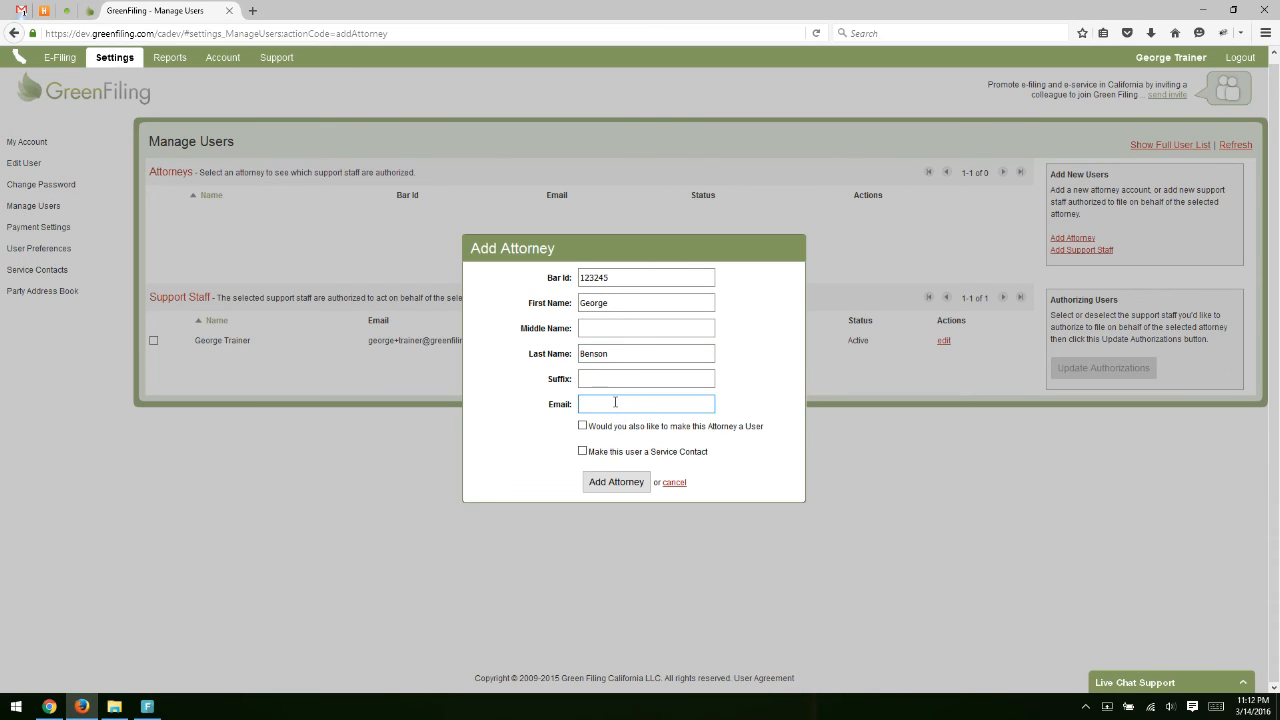
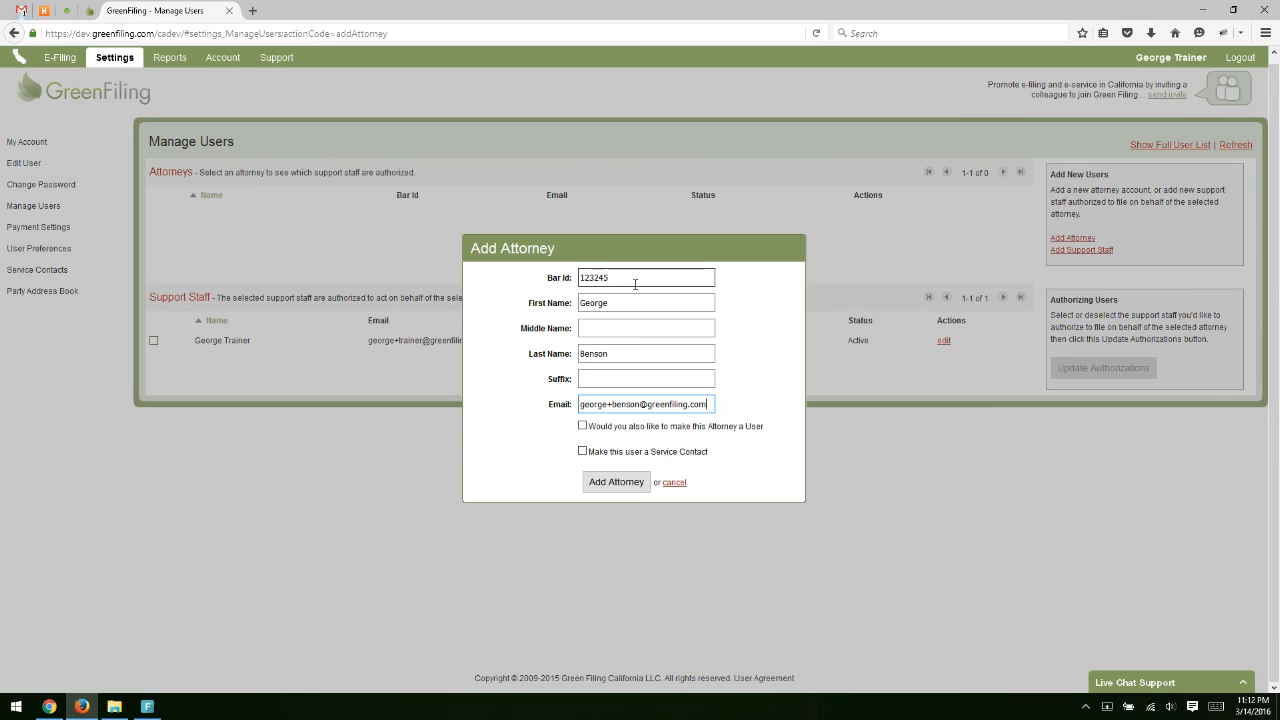
{"action": "left_click", "coordinate": [616, 482]}
{"action": "left_click", "coordinate": [583, 426]}
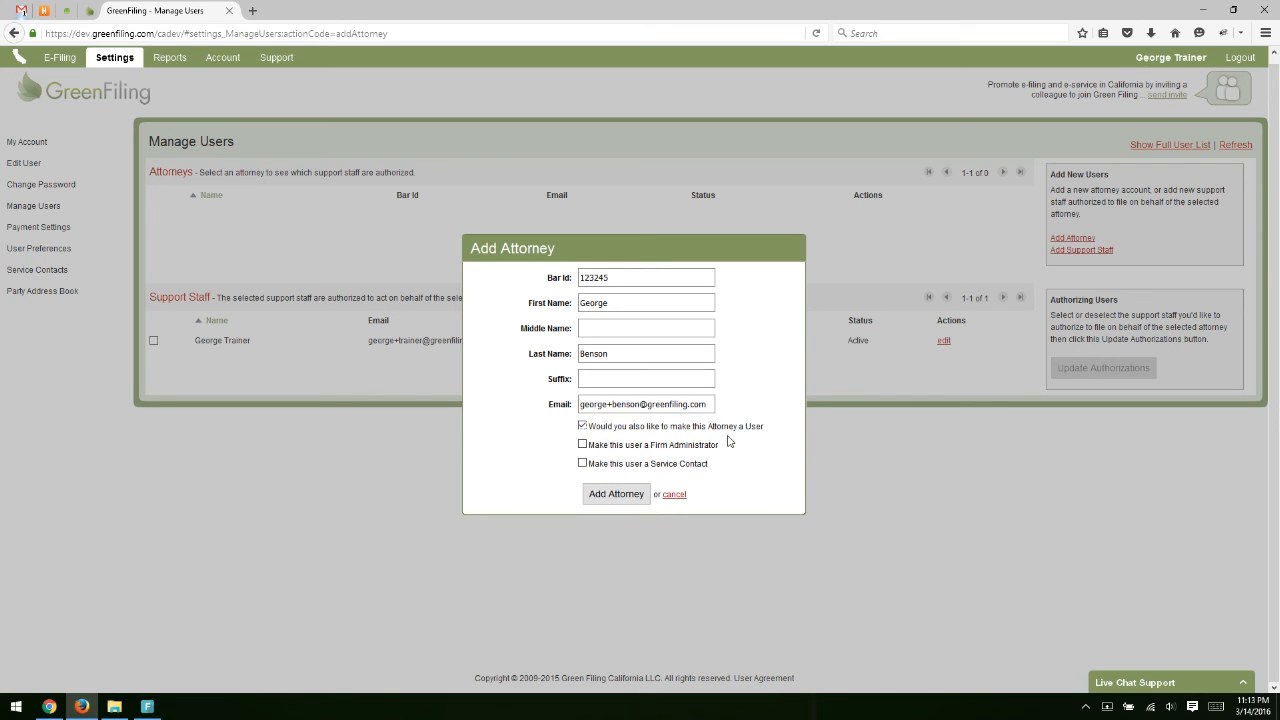
{"action": "left_click", "coordinate": [594, 449]}
{"action": "left_click", "coordinate": [603, 497]}
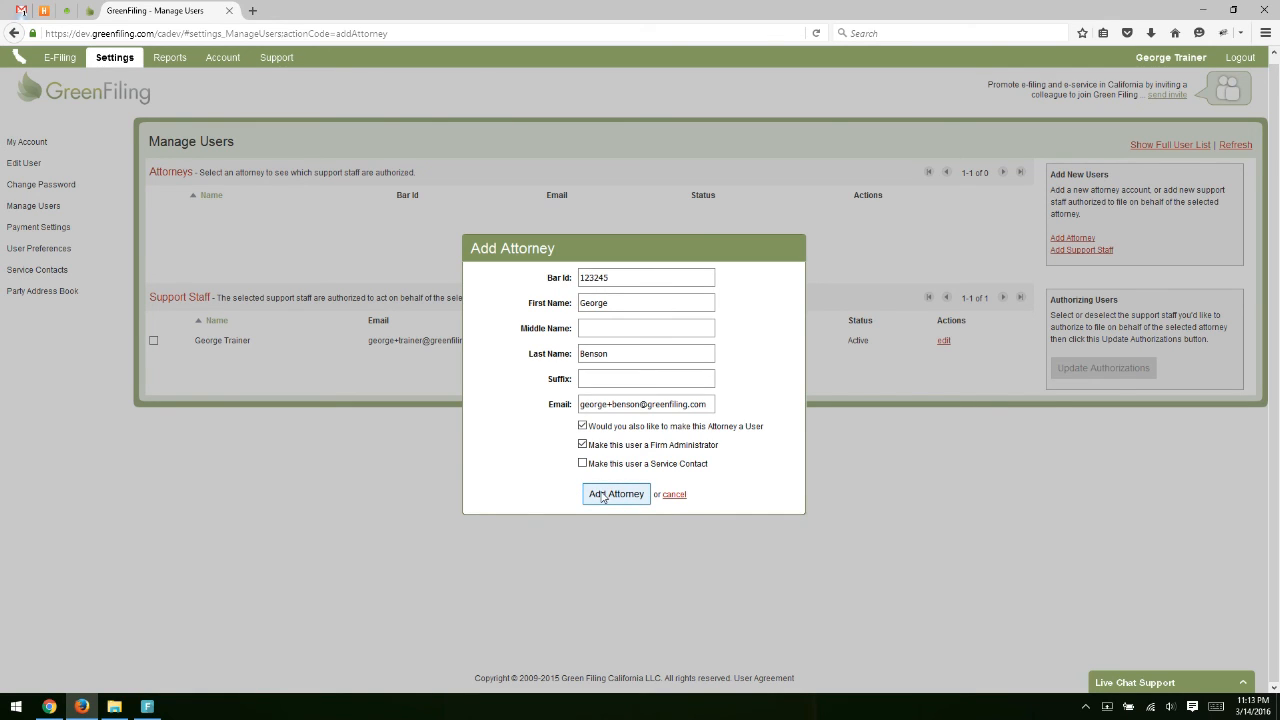
{"action": "left_click", "coordinate": [603, 497]}
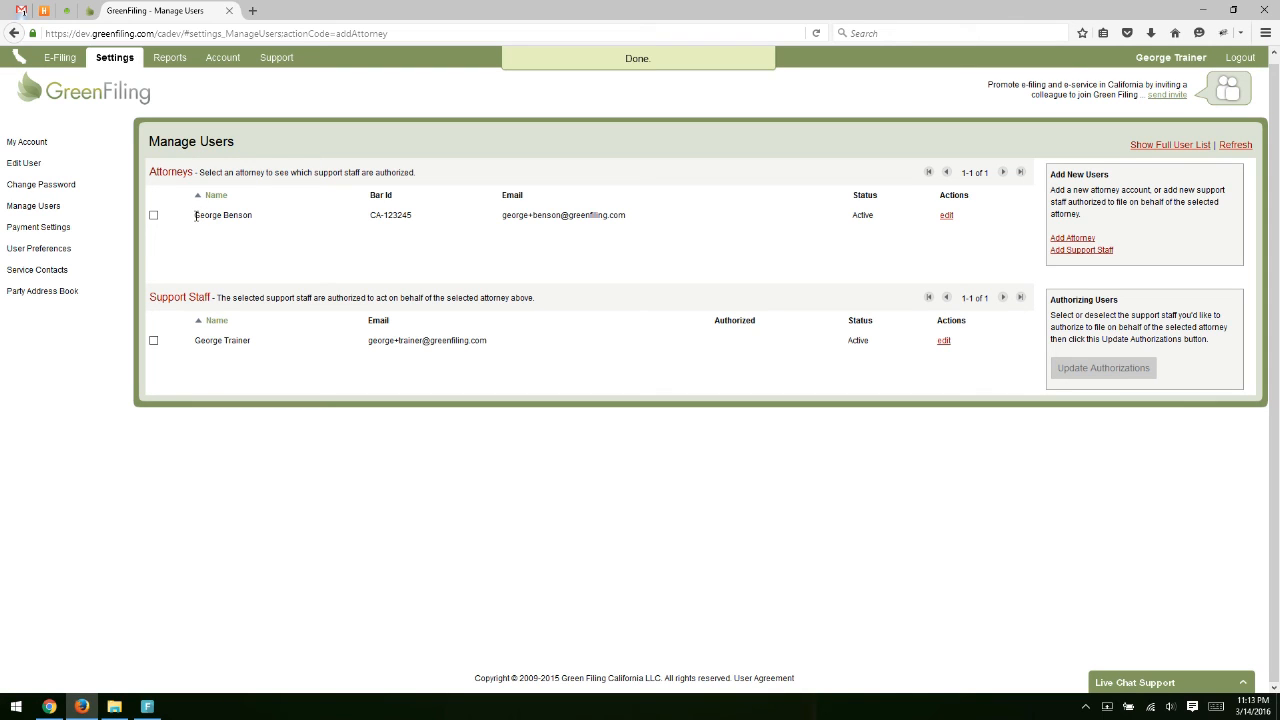
{"action": "left_click_drag", "start_coordinate": [193, 214], "coordinate": [925, 240]}
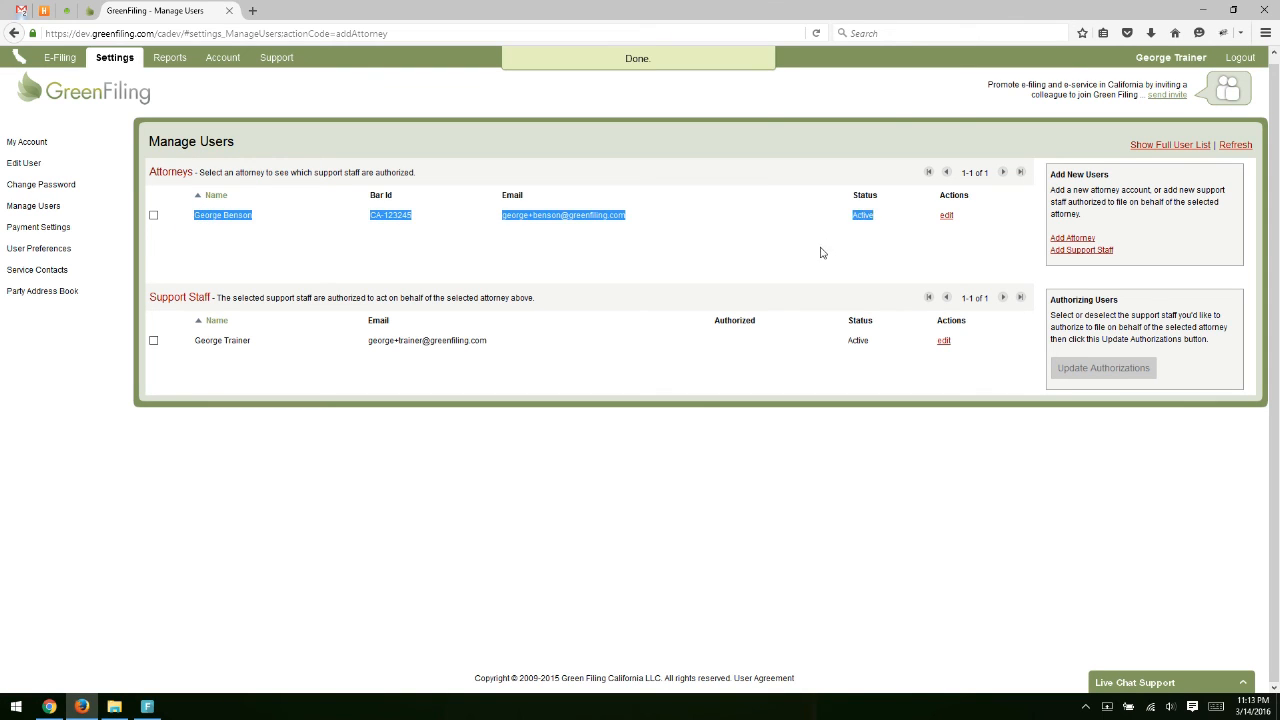
{"action": "left_click", "coordinate": [820, 245]}
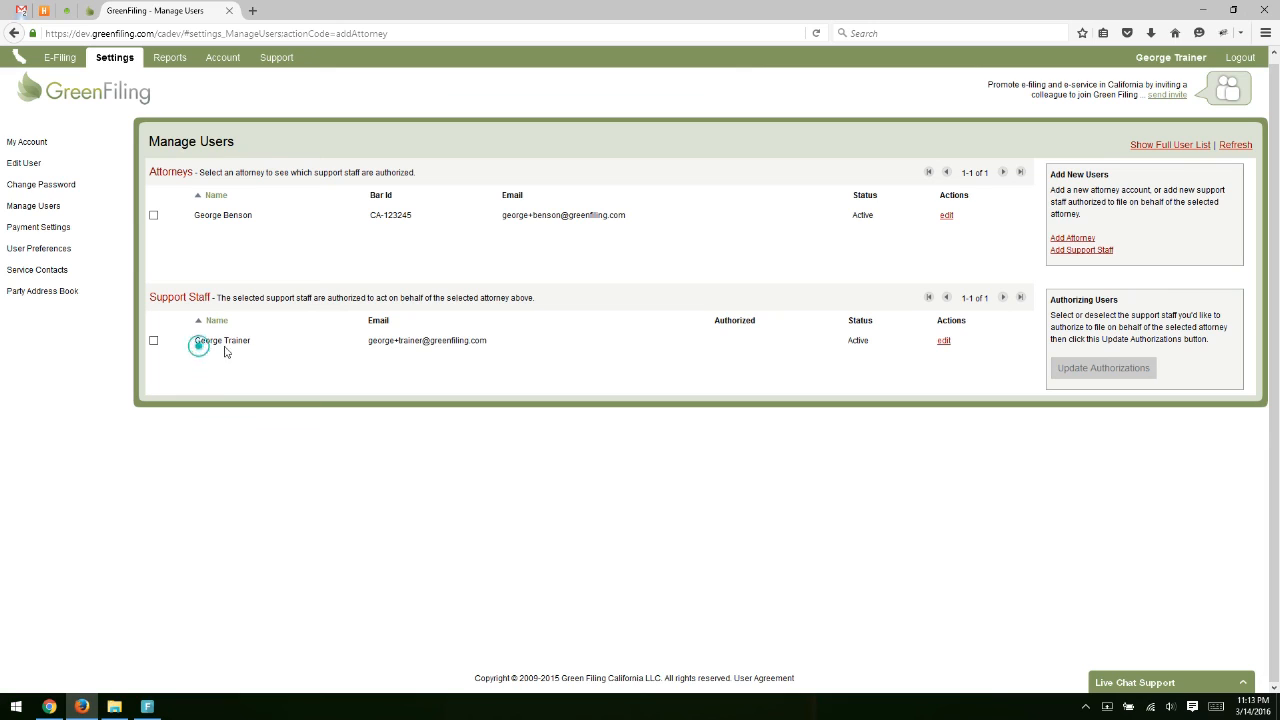
{"action": "left_click_drag", "start_coordinate": [199, 341], "coordinate": [590, 365]}
{"action": "left_click", "coordinate": [710, 368]}
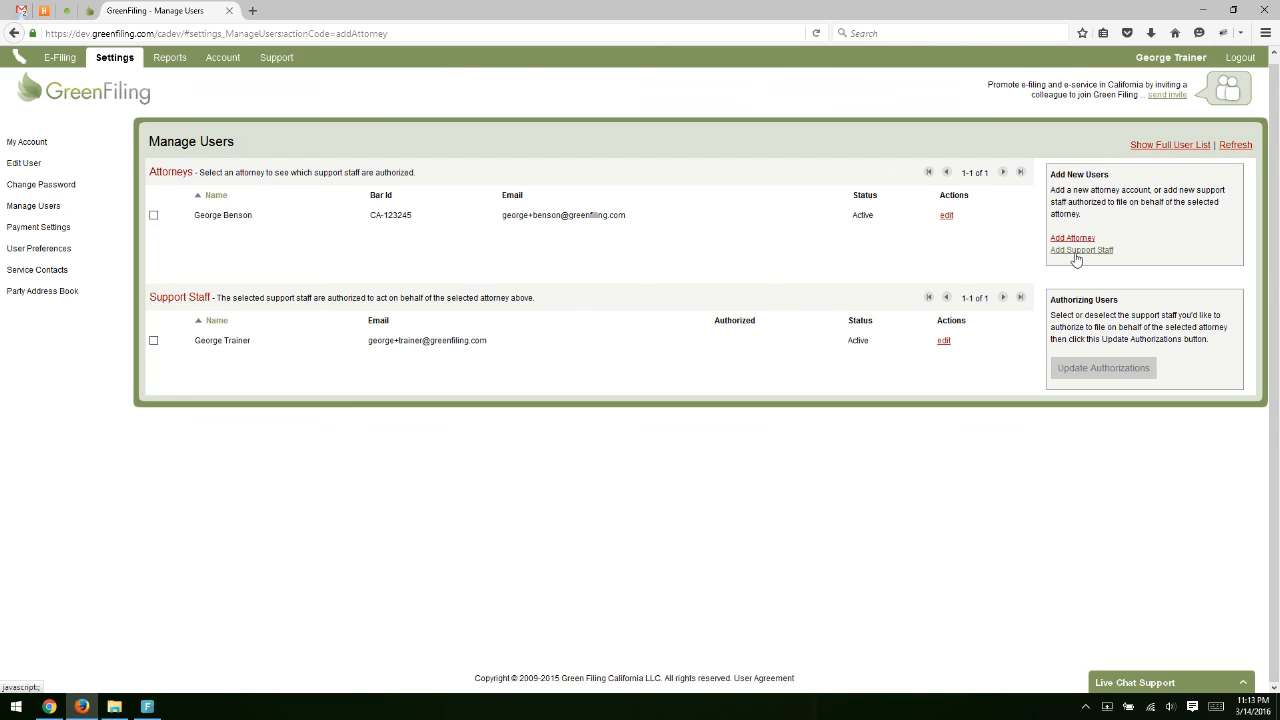
{"action": "left_click", "coordinate": [1076, 252]}
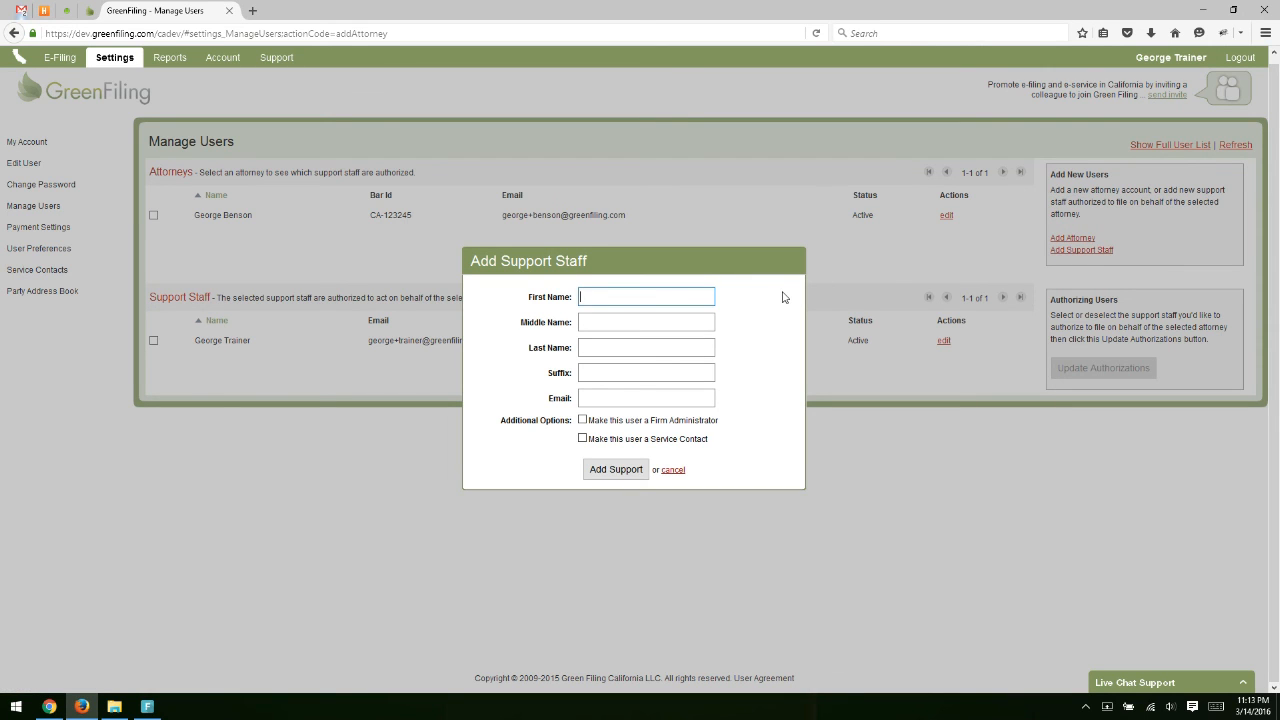
{"action": "key", "text": "Tab"}
{"action": "key", "text": "Tab"}
{"action": "key", "text": "Tab"}
{"action": "key", "text": "Tab"}
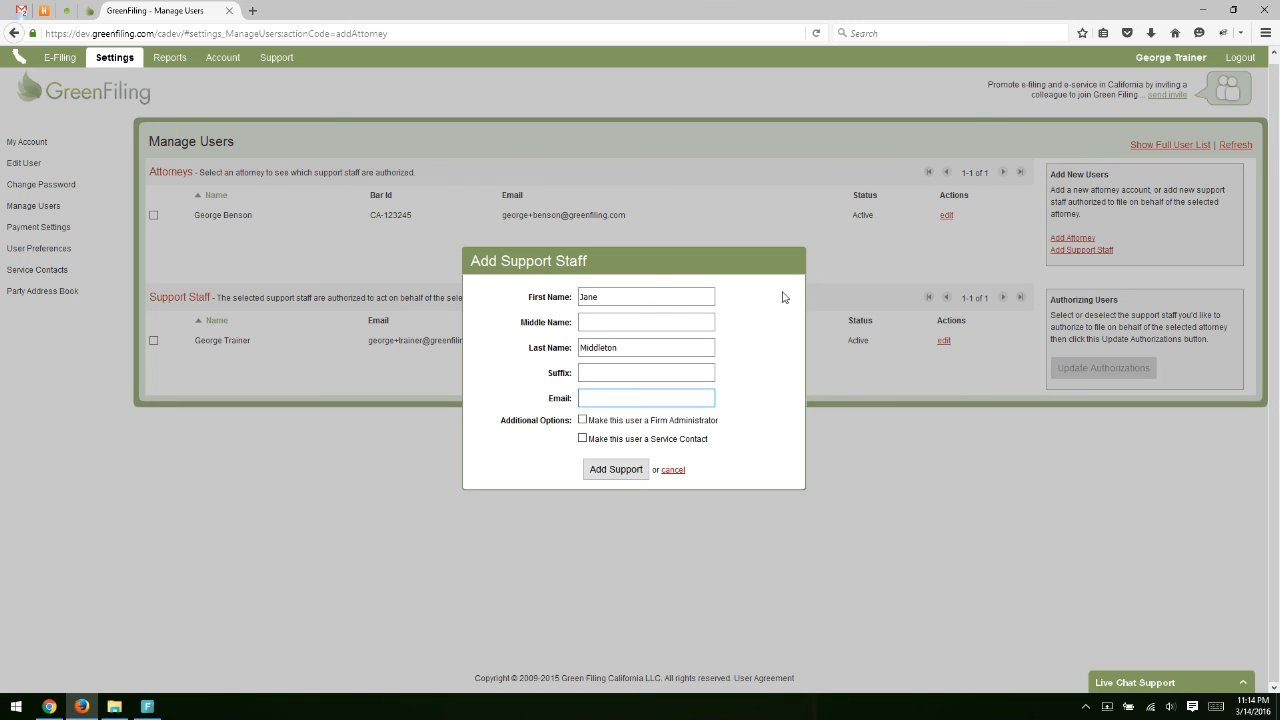
{"action": "left_click", "coordinate": [652, 420]}
{"action": "left_click", "coordinate": [640, 438]}
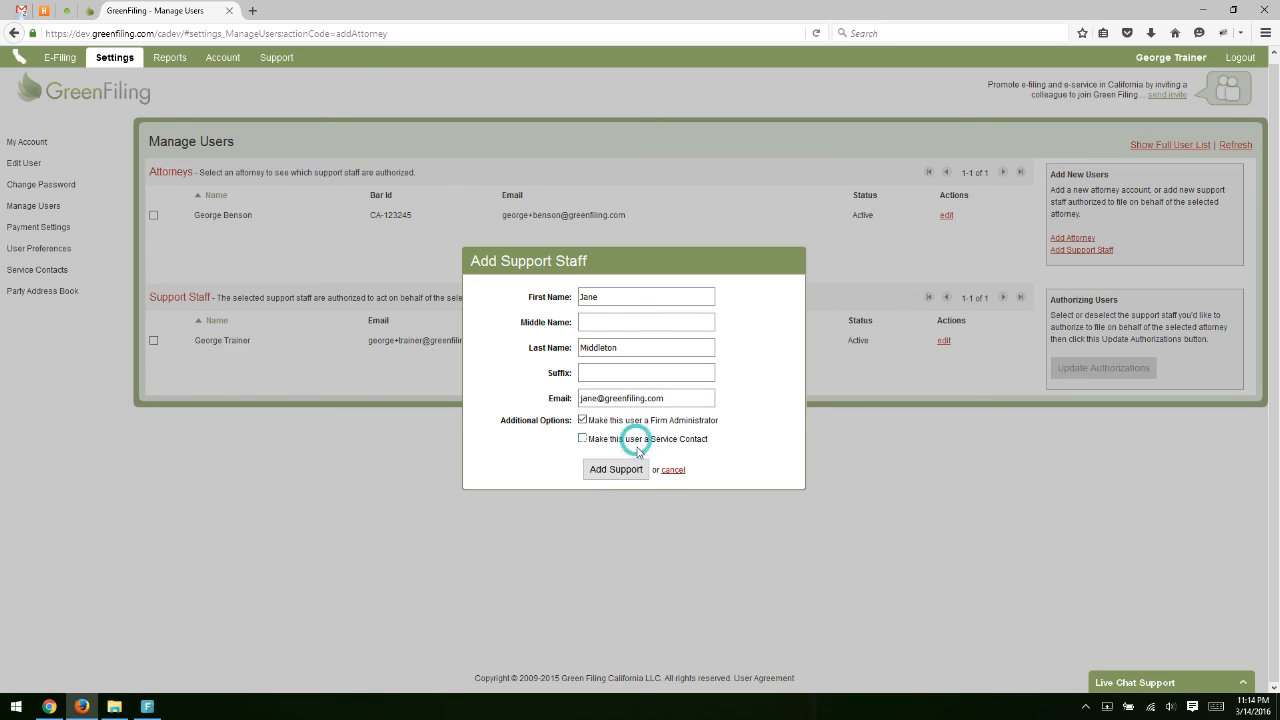
{"action": "left_click", "coordinate": [600, 468]}
{"action": "left_click", "coordinate": [607, 476]}
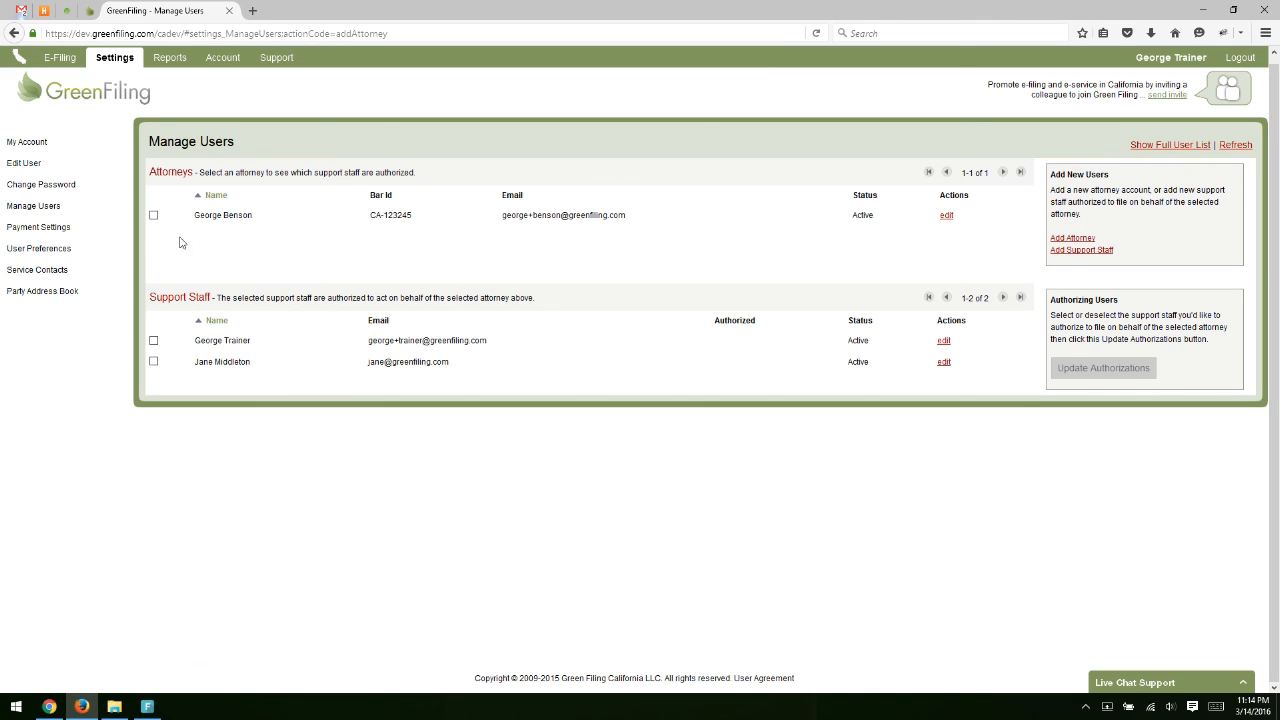
{"action": "left_click", "coordinate": [154, 216]}
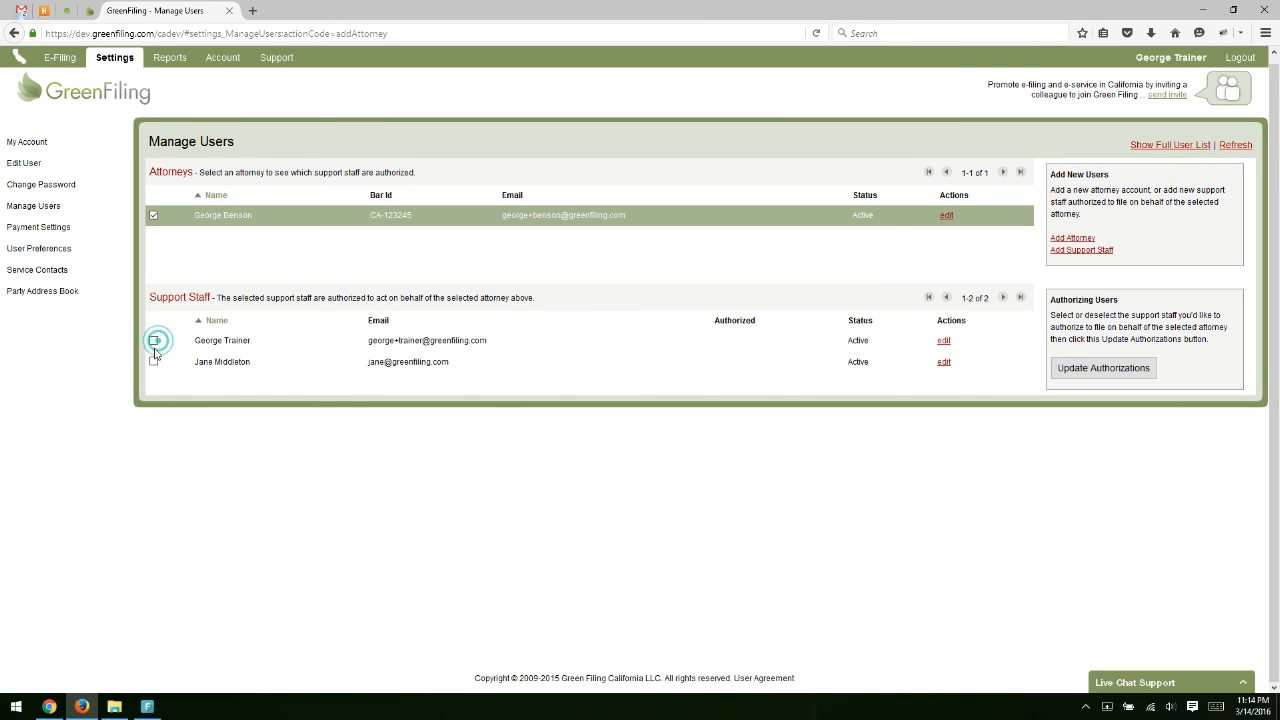
{"action": "left_click", "coordinate": [153, 340]}
{"action": "left_click", "coordinate": [153, 361]}
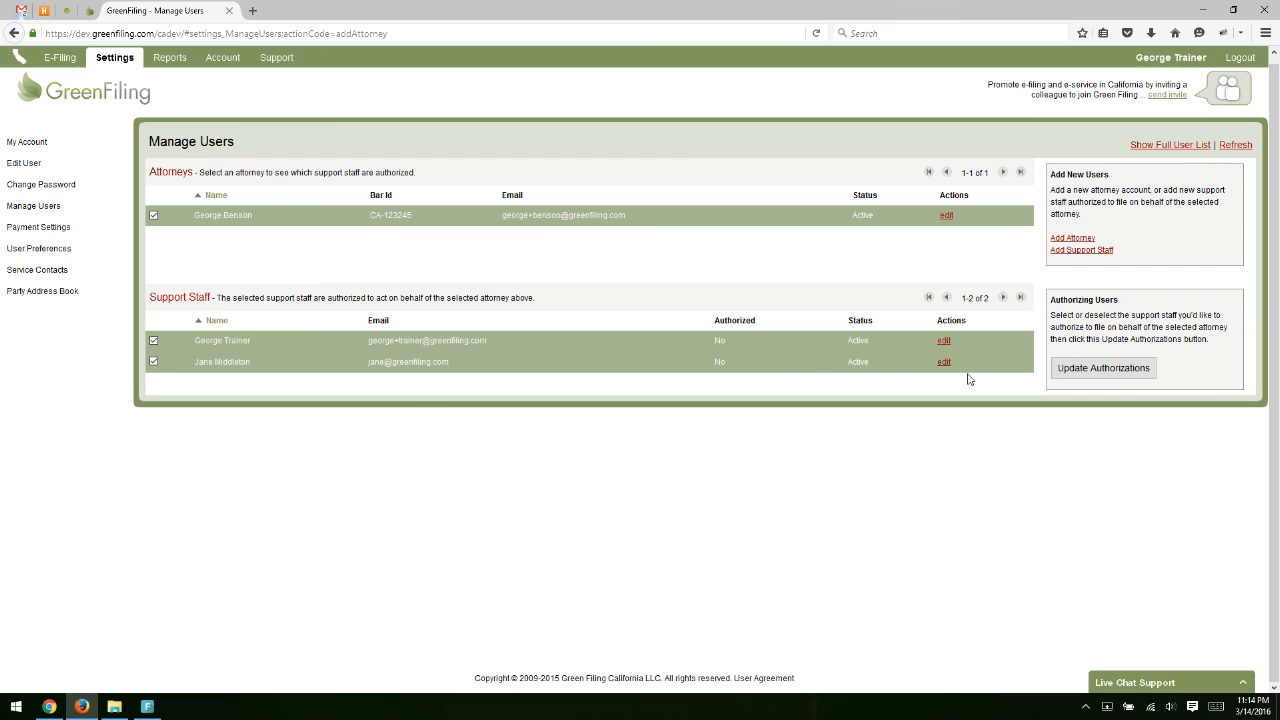
{"action": "left_click", "coordinate": [1103, 368]}
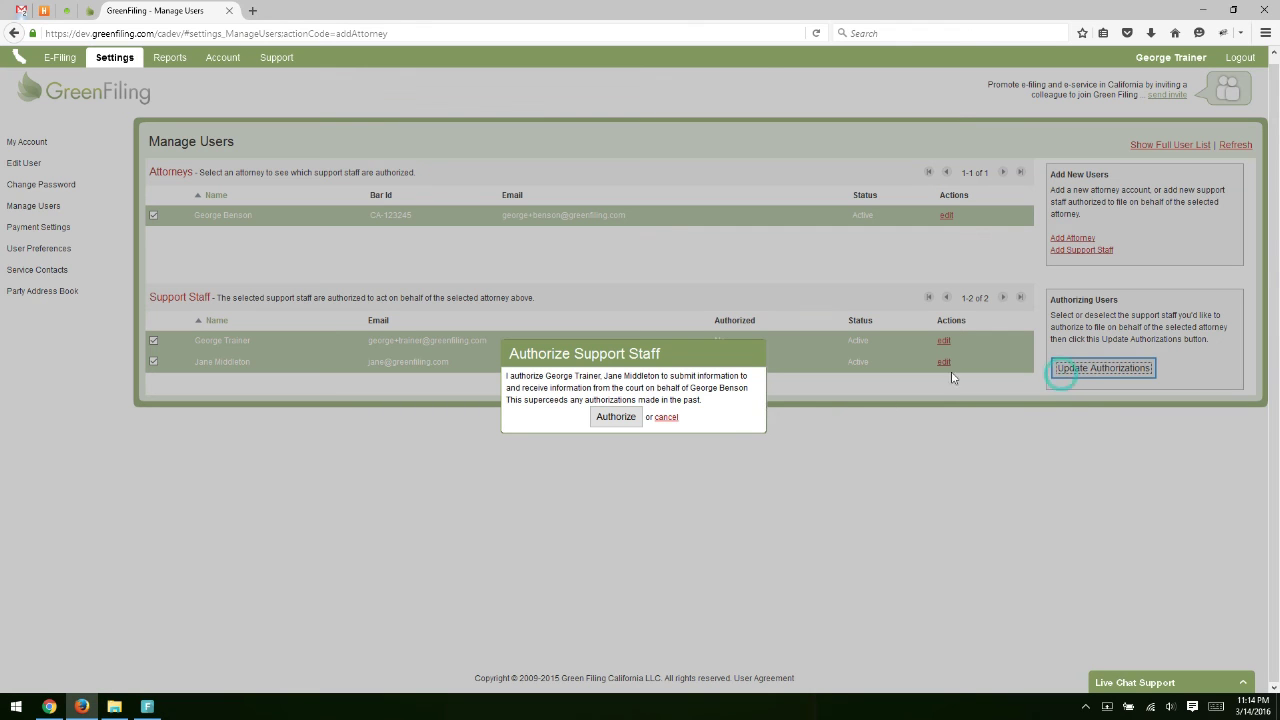
{"action": "left_click", "coordinate": [616, 417]}
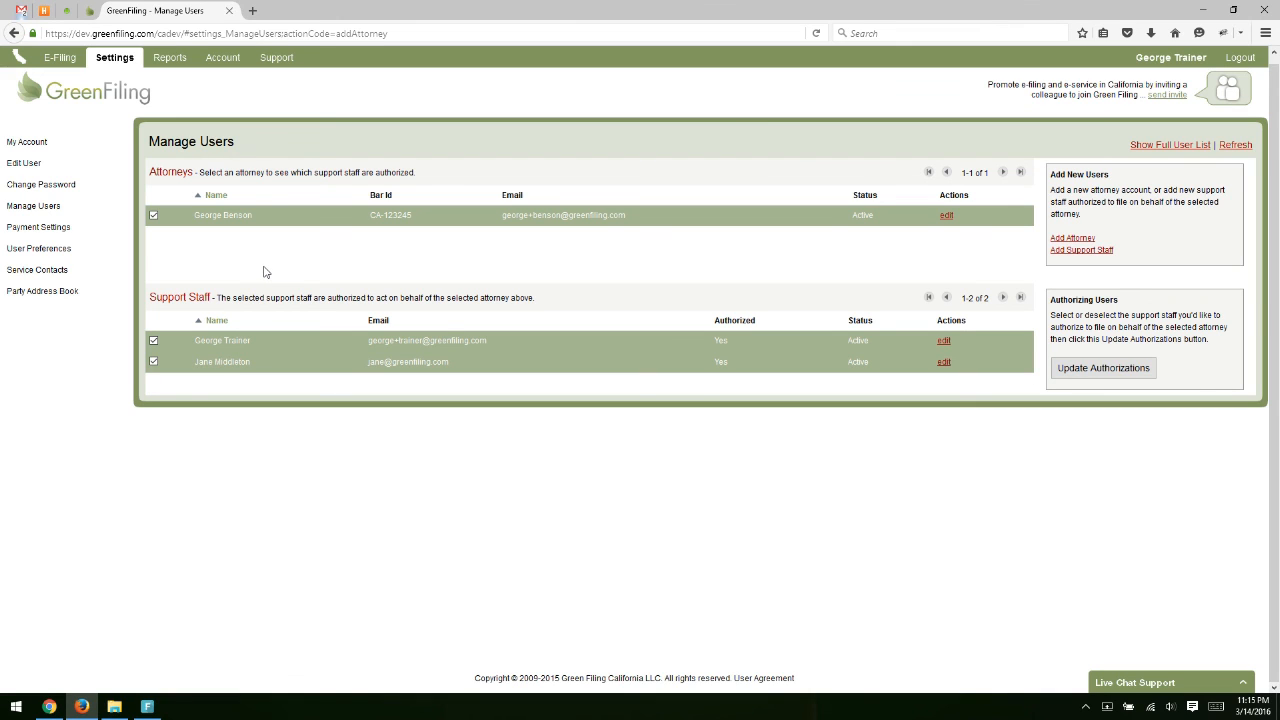
Return to the E-Filing dashboard showing all three getting-started tasks checked off.
{"action": "left_click", "coordinate": [60, 58]}
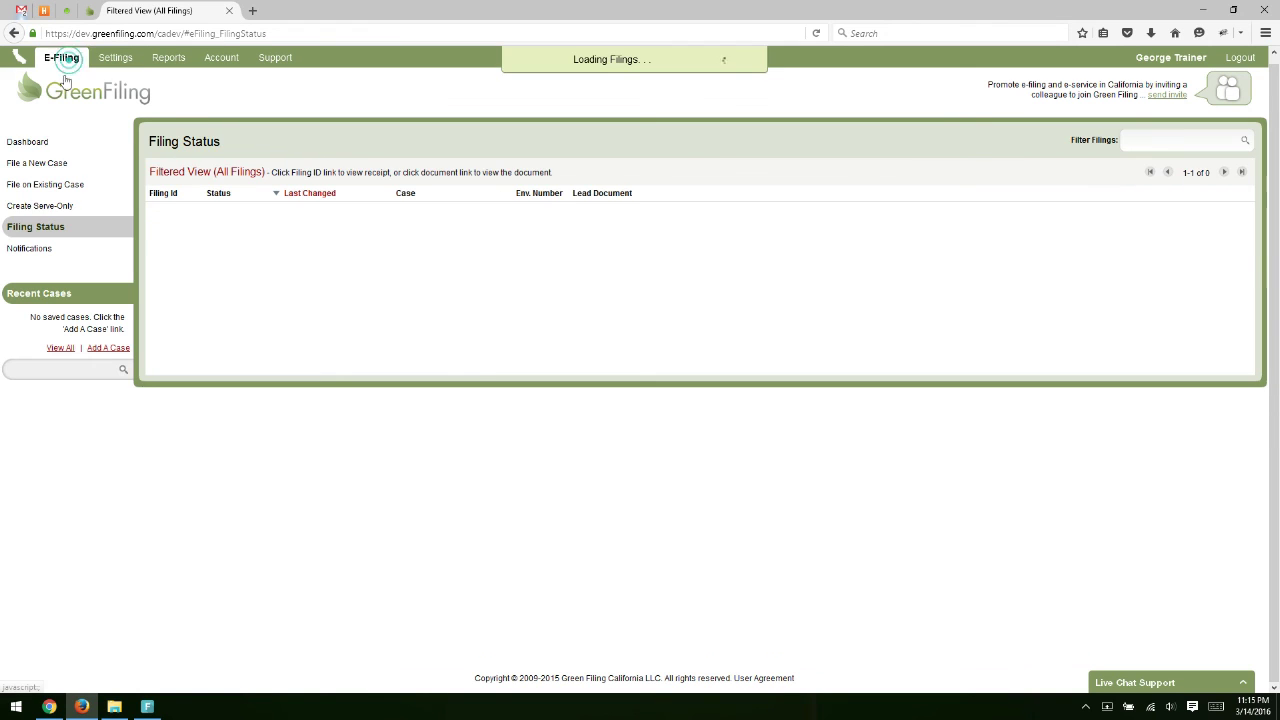
{"action": "left_click", "coordinate": [32, 141]}
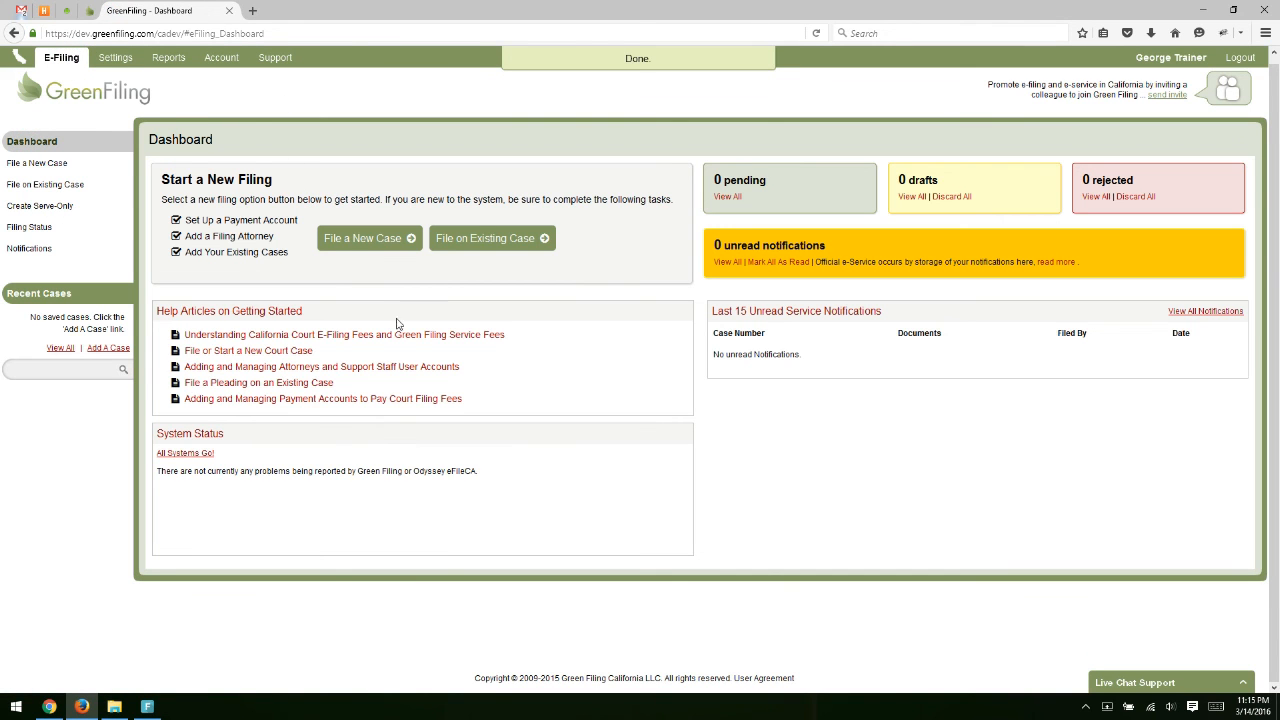